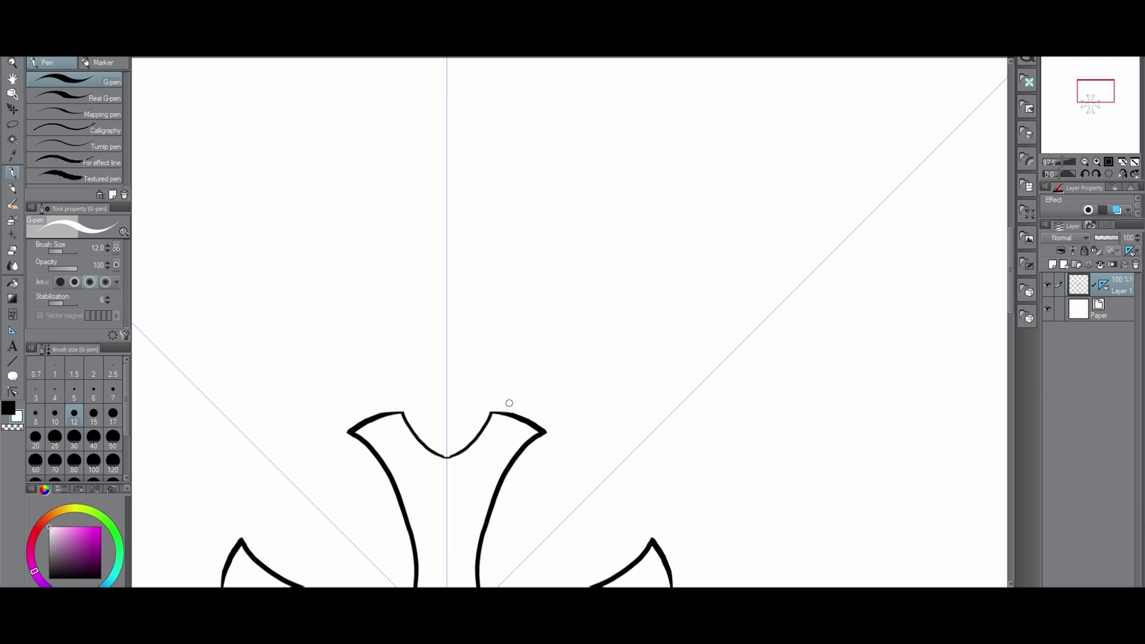
Step: Touch up the base of the curved notch at the cross arm's tip with the black G-pen
left_click(7, 408)
scroll(485, 434, "up", 1)
left_click_drag(448, 455, 440, 458)
scroll(537, 408, "down", 6)
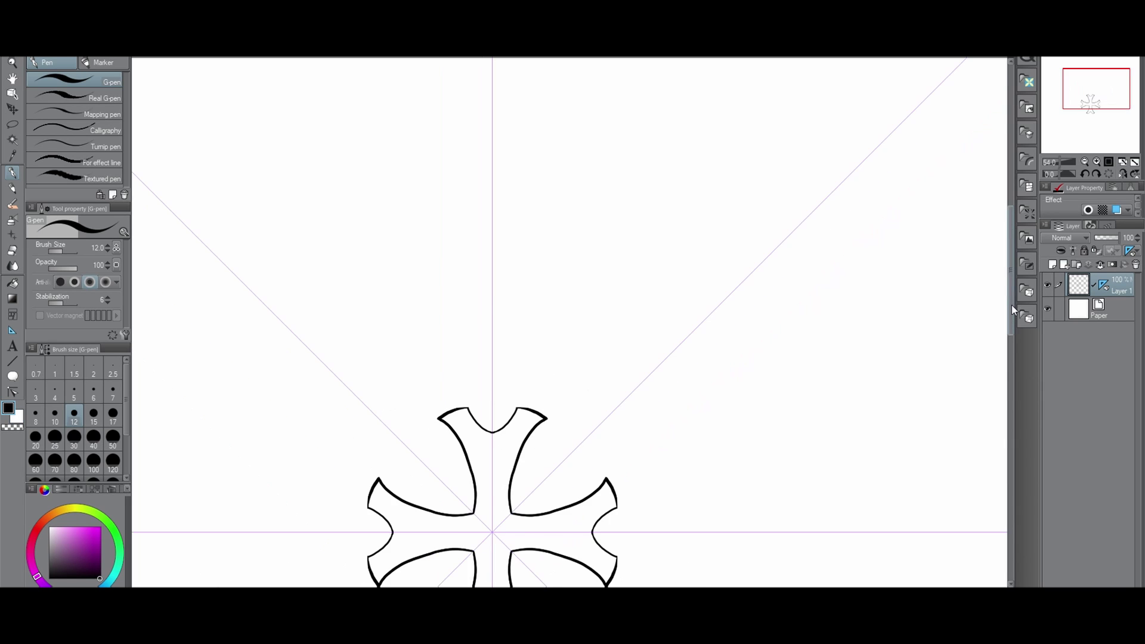
left_click_drag(1012, 309, 1012, 345)
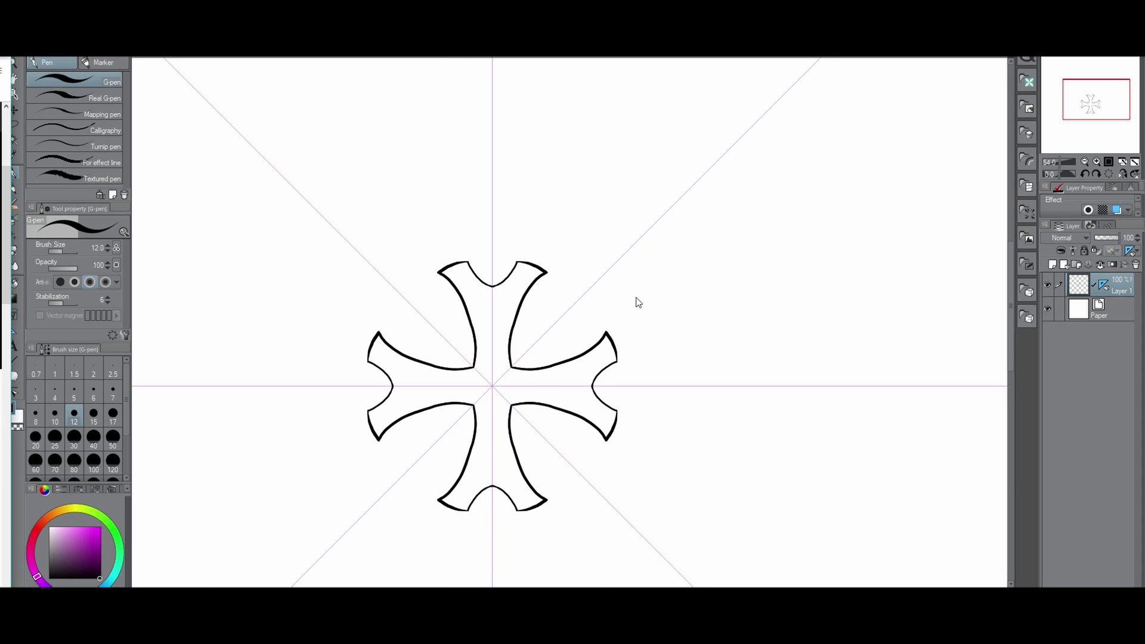
Step: Draw mirrored leaf shapes with solid black cores and small pointed tips in the gaps between the cross arms
left_click(570, 338)
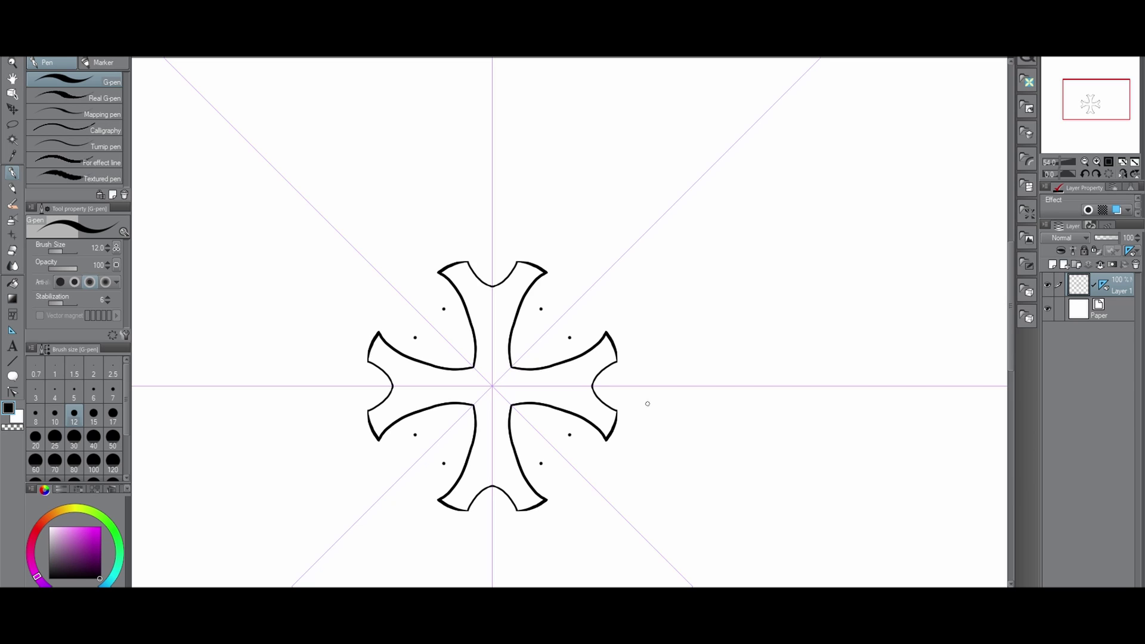
scroll(722, 414, "down", 1)
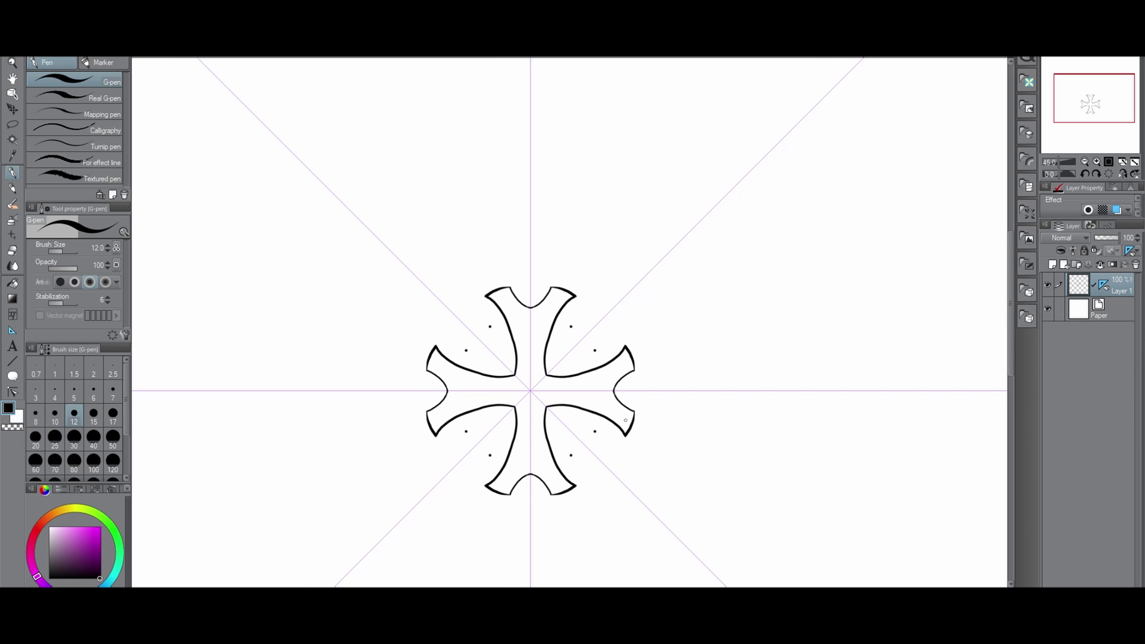
mouse_move(1012, 305)
left_mouse_down()
mouse_move(1014, 321)
mouse_move(1013, 298)
left_mouse_up()
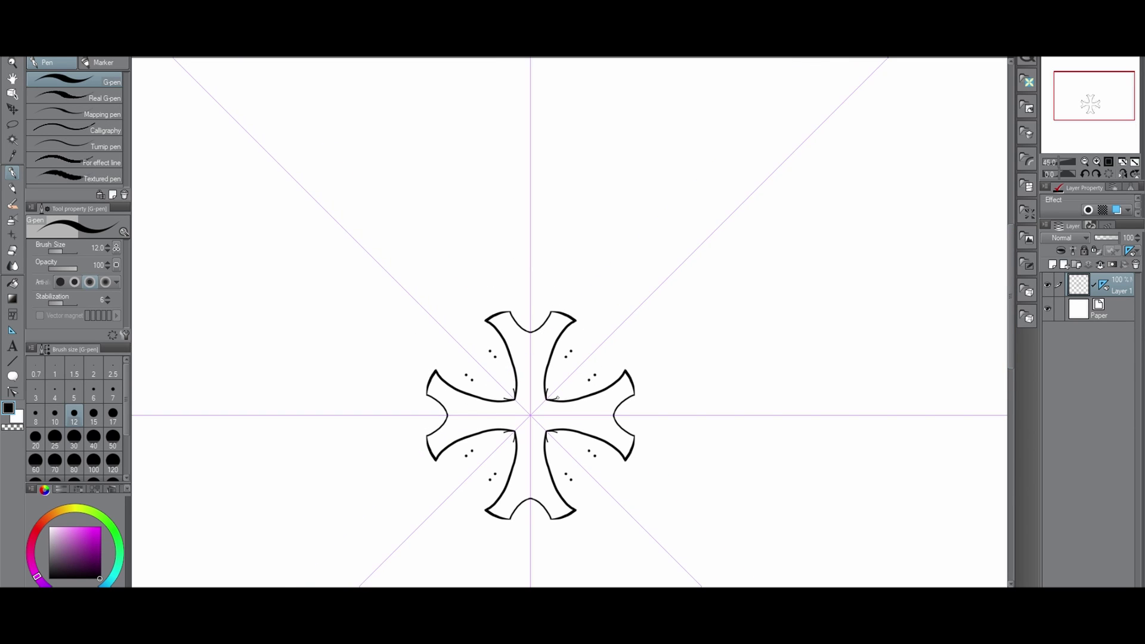
left_click_drag(558, 398, 590, 380)
mouse_move(589, 380)
left_mouse_down()
mouse_move(555, 400)
mouse_move(599, 385)
mouse_move(598, 356)
mouse_move(619, 341)
left_mouse_up()
key("ctrl+z")
left_click_drag(619, 342, 625, 361)
mouse_move(612, 383)
left_mouse_down()
mouse_move(625, 361)
mouse_move(563, 363)
mouse_move(593, 318)
mouse_move(624, 303)
left_mouse_up()
key("g")
left_click(13, 173)
Step: Fill the wavy outer bands of the leaf shapes with rows of short black stripes
scroll(558, 385, "up", 6)
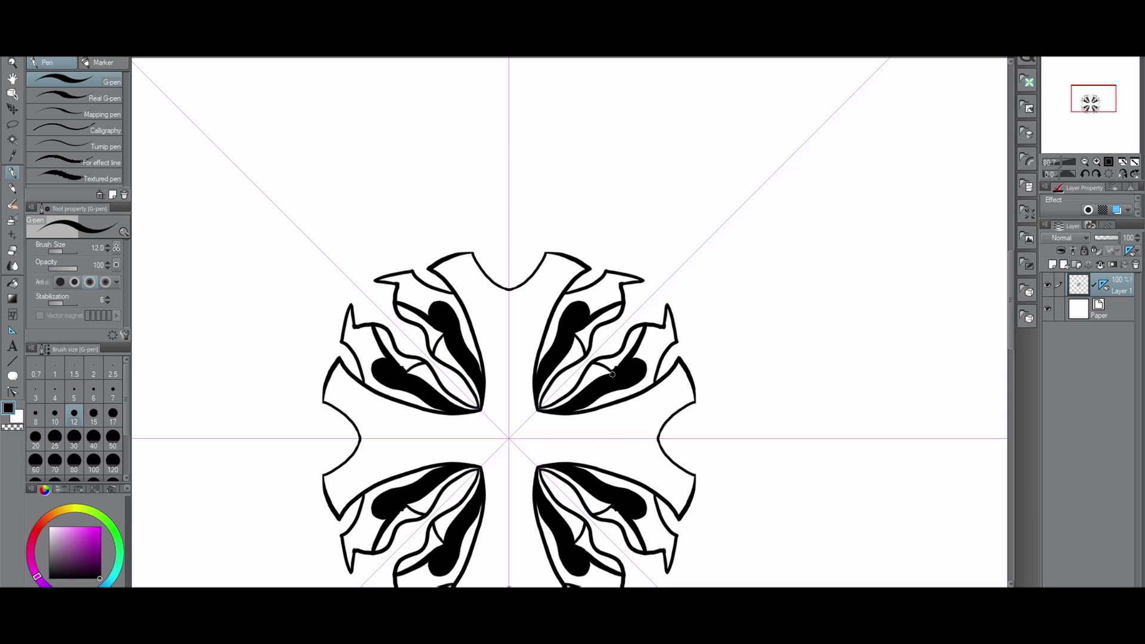
mouse_move(612, 371)
left_mouse_down()
mouse_move(636, 332)
mouse_move(674, 329)
mouse_move(650, 347)
mouse_move(658, 334)
mouse_move(671, 339)
left_mouse_up()
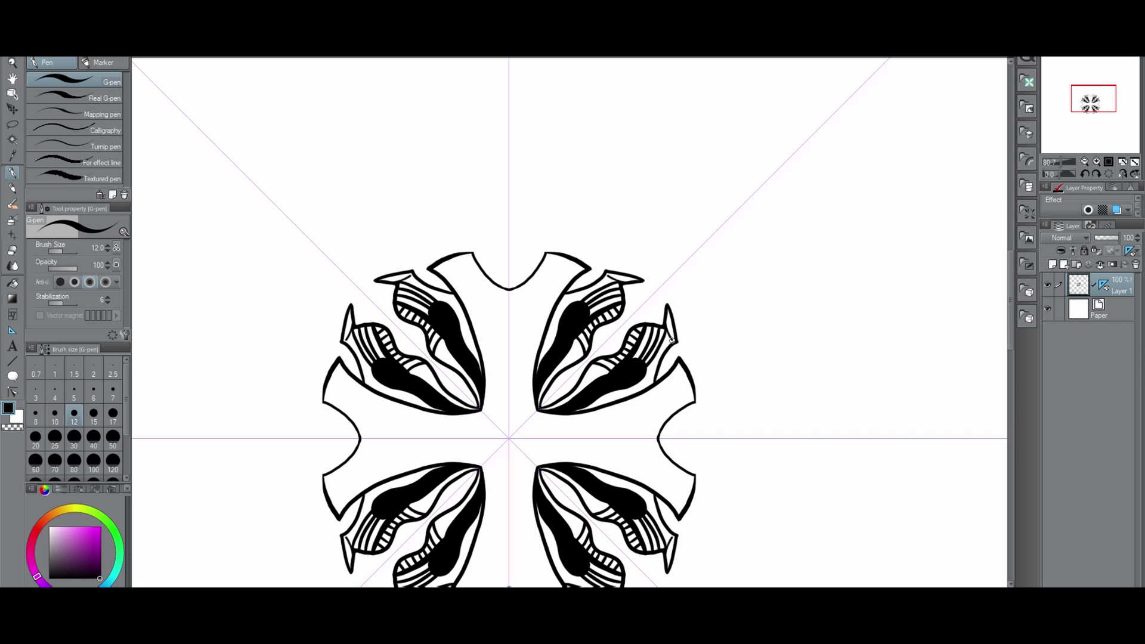
scroll(703, 297, "down", 6)
scroll(726, 347, "up", 6)
scroll(704, 334, "down", 2)
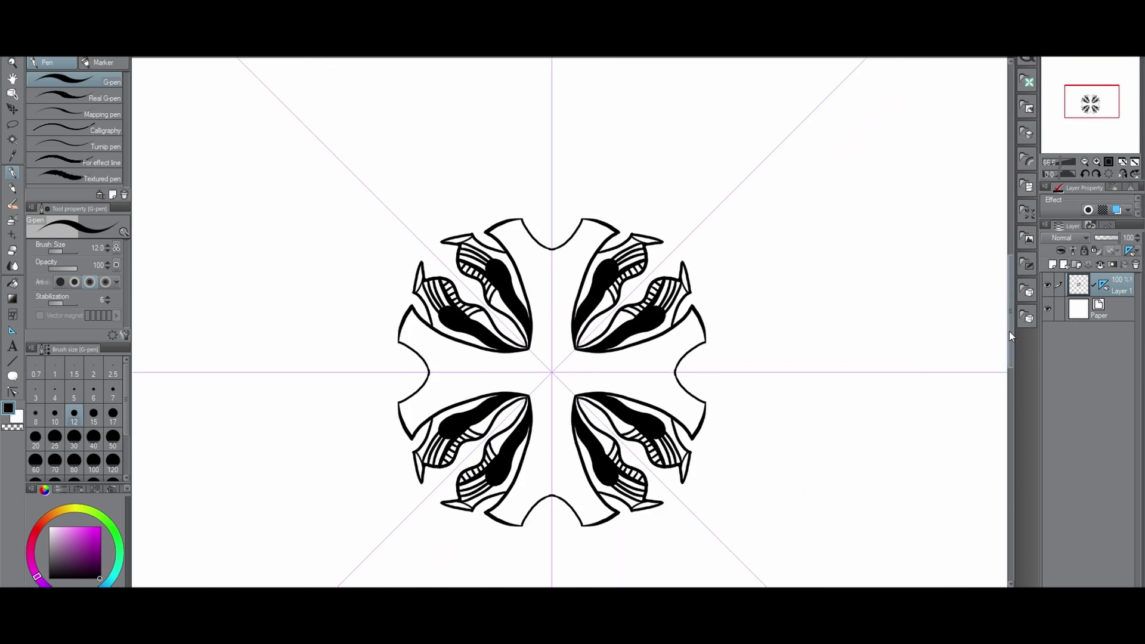
Step: Draw a pointed petal above each cross arm's notch and trim the crossing line ends with white
scroll(703, 298, "up", 3)
scroll(703, 296, "down", 3)
scroll(703, 296, "up", 3)
left_click_drag(583, 352, 488, 227)
key("x")
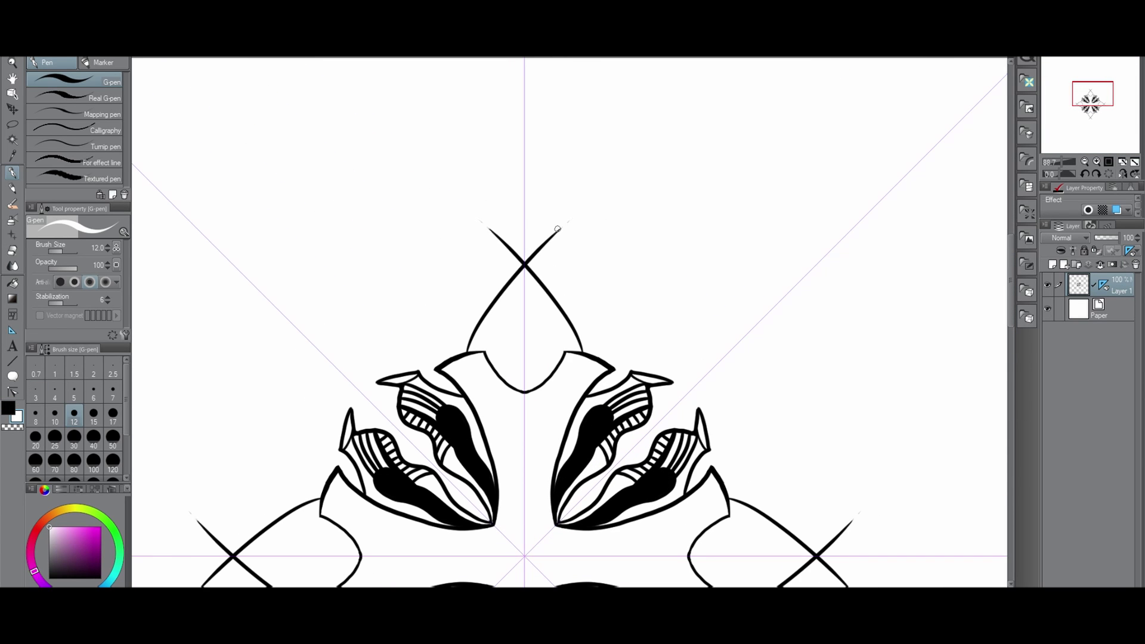
left_click_drag(559, 230, 529, 264)
key("x")
Step: Draw large curved horn shapes on both sides of each petal and clean their tips with white
scroll(613, 360, "down", 1)
scroll(633, 287, "up", 3)
left_click_drag(574, 384, 721, 220)
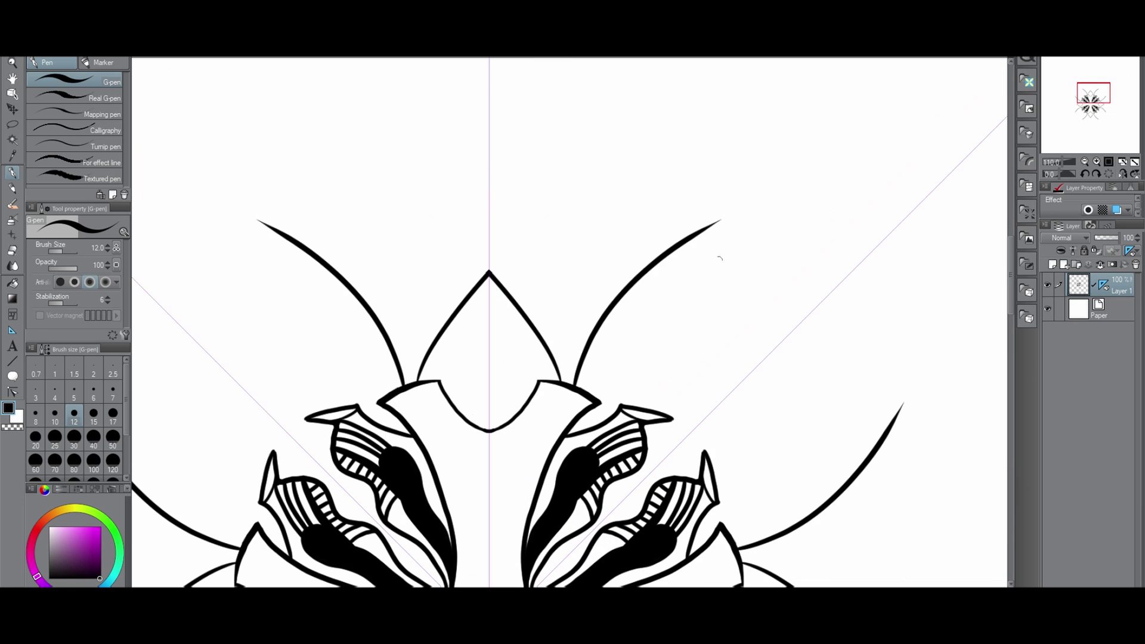
key("ctrl+z")
mouse_move(673, 419)
left_mouse_down()
mouse_move(724, 214)
mouse_move(755, 211)
mouse_move(733, 212)
left_mouse_up()
key("x")
scroll(708, 228, "up", 3)
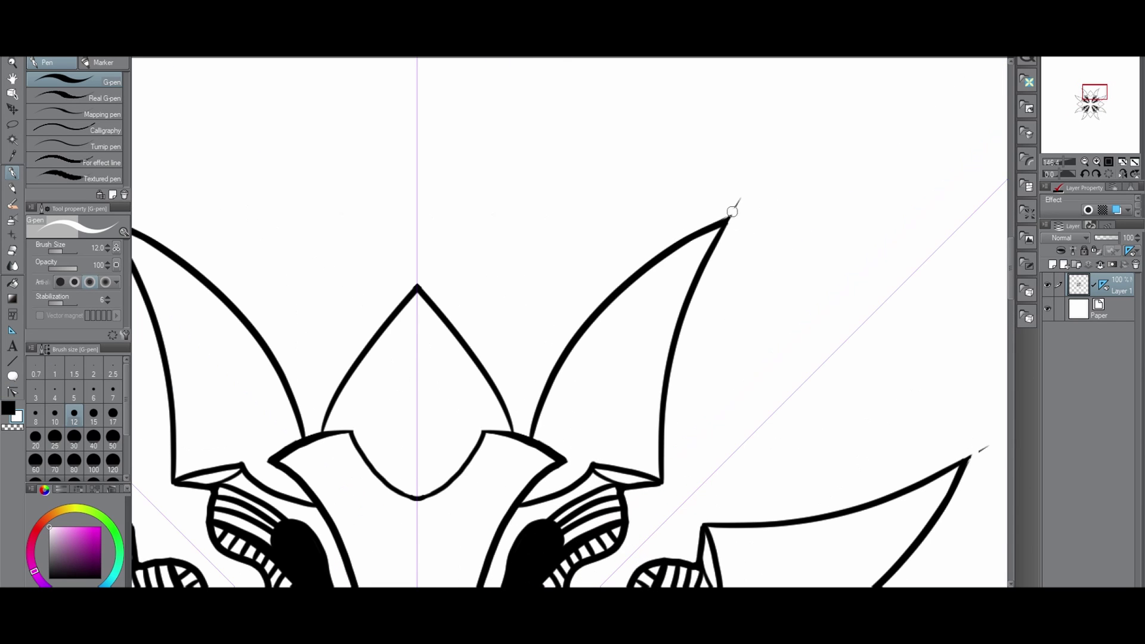
scroll(627, 397, "down", 6)
scroll(591, 358, "up", 4)
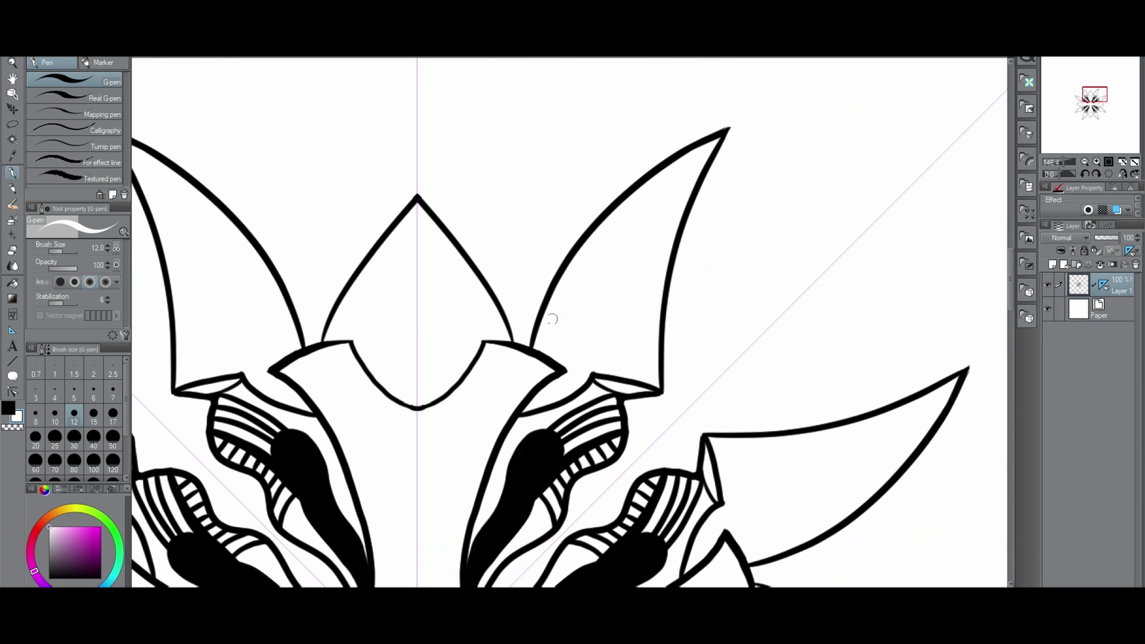
Step: Draw a slim teardrop inside each horn and hatch the small fold at the horn's base in black
key("ctrl+z")
key("x")
mouse_move(593, 374)
left_mouse_down()
mouse_move(614, 324)
mouse_move(624, 204)
left_mouse_up()
key("ctrl+z")
key("ctrl+z")
left_click_drag(618, 239, 625, 202)
mouse_move(611, 386)
left_mouse_down()
mouse_move(655, 386)
mouse_move(615, 210)
left_mouse_up()
key("ctrl+z")
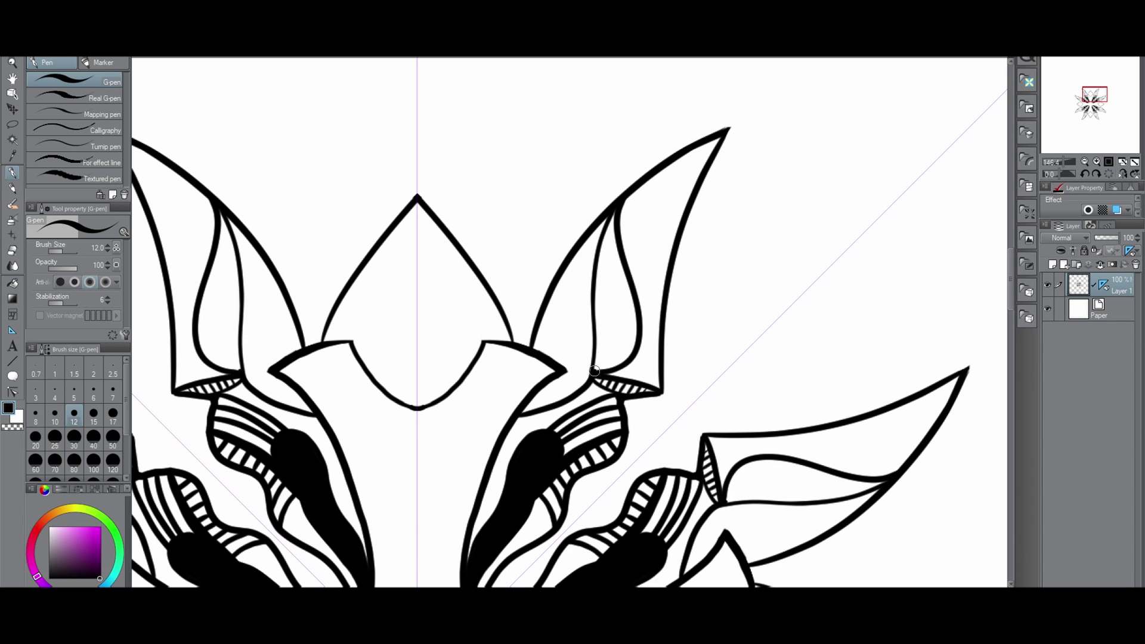
Step: Fill the teardrop inside each horn with closely stacked curved lines from its base up to its point
left_click_drag(594, 348, 619, 365)
mouse_move(595, 319)
left_mouse_down()
mouse_move(615, 353)
mouse_move(631, 356)
left_mouse_up()
key("ctrl+z")
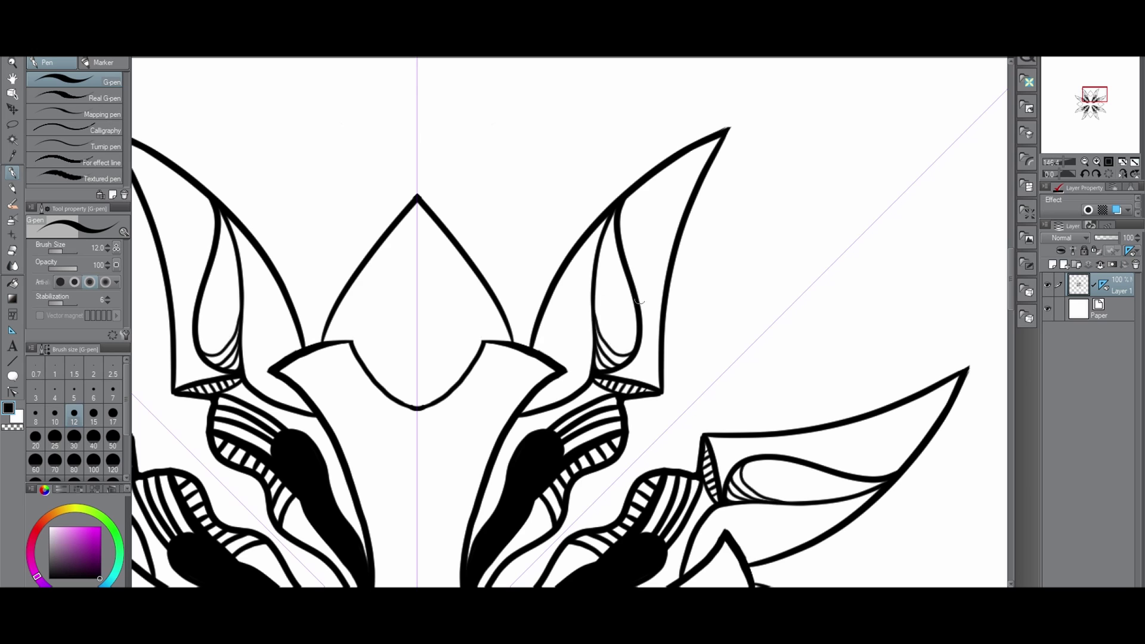
key("ctrl+z")
left_click_drag(594, 318, 634, 353)
mouse_move(596, 309)
left_mouse_down()
mouse_move(627, 305)
mouse_move(637, 328)
left_mouse_up()
mouse_move(596, 302)
left_mouse_down()
mouse_move(638, 318)
mouse_move(634, 307)
left_mouse_up()
mouse_move(595, 286)
left_mouse_down()
mouse_move(633, 295)
mouse_move(628, 278)
left_mouse_up()
mouse_move(597, 273)
left_mouse_down()
mouse_move(607, 283)
mouse_move(626, 268)
left_mouse_up()
left_click_drag(600, 269, 623, 254)
left_click_drag(604, 253, 620, 246)
left_click_drag(608, 246, 616, 241)
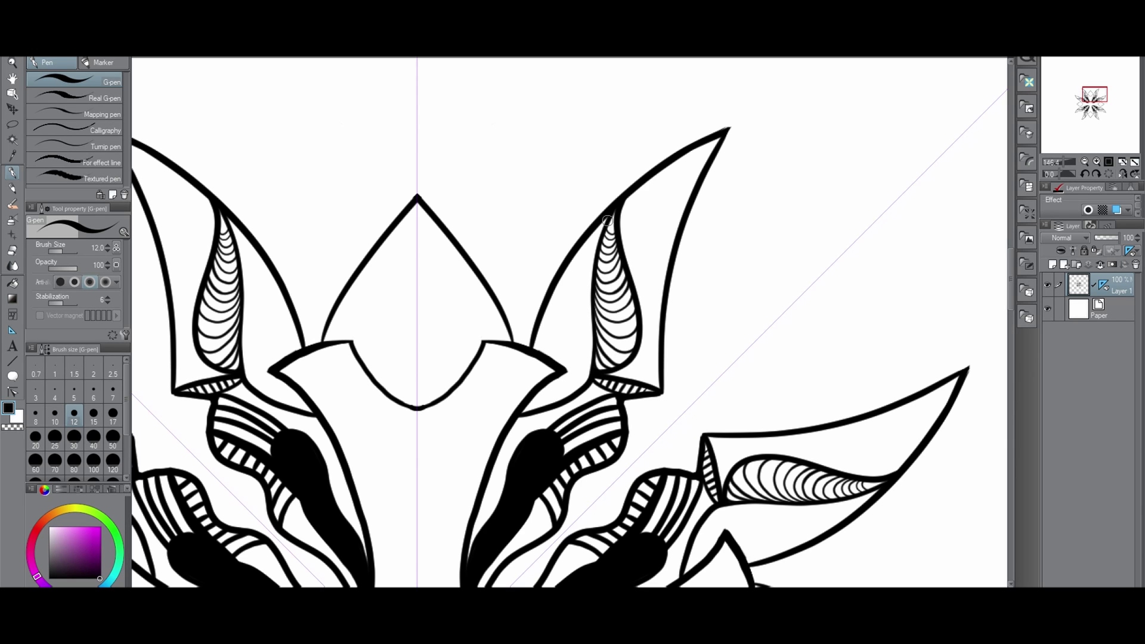
Step: Extend the small shape at each horn's base up to the teardrop and decorate it with concentric arcs
left_click_drag(559, 371, 591, 347)
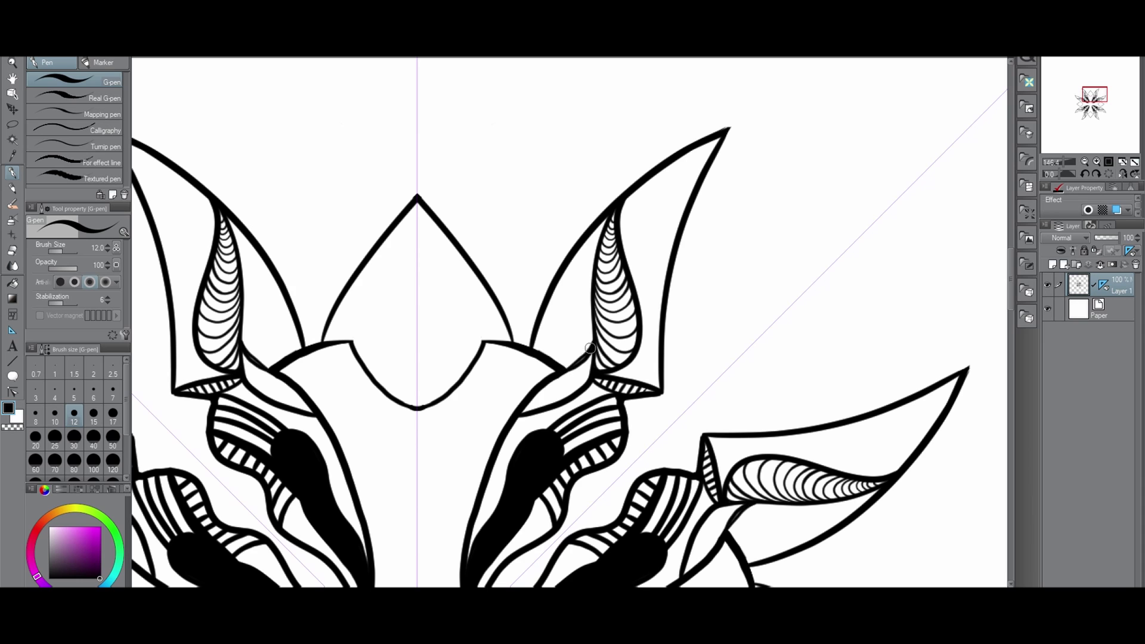
left_click_drag(540, 393, 574, 373)
left_click_drag(520, 409, 589, 370)
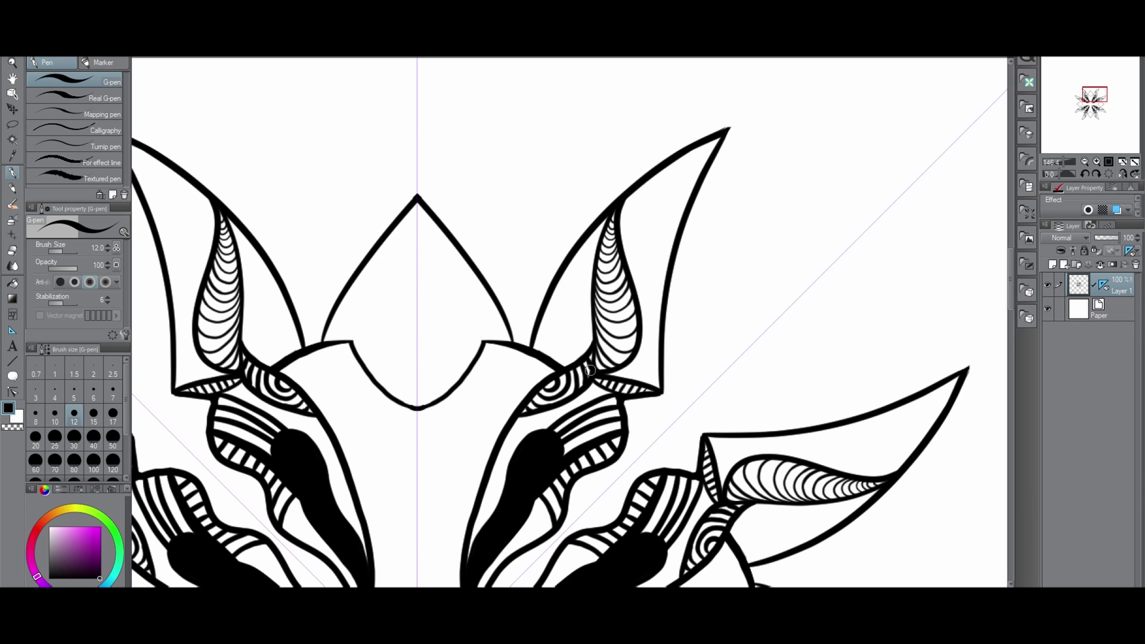
Step: Divide each horn's inner section with a Y-shaped line and fill it with parallel angular stripes
left_click_drag(532, 345, 567, 324)
mouse_move(567, 324)
left_mouse_down()
mouse_move(573, 334)
mouse_move(607, 218)
left_mouse_up()
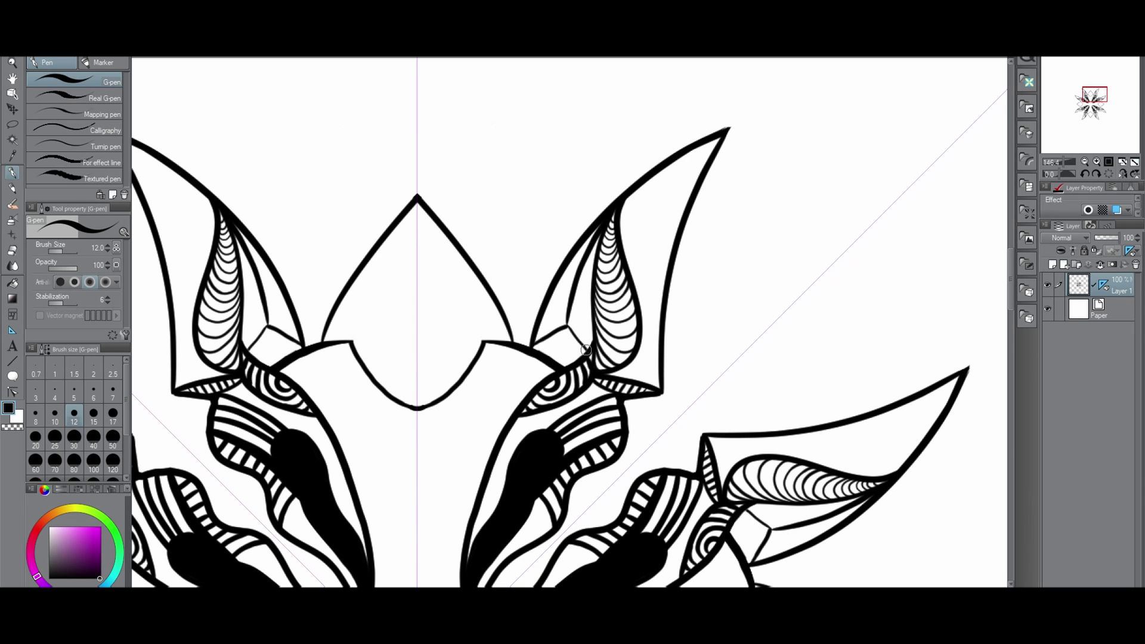
left_click_drag(589, 346, 566, 326)
mouse_move(536, 349)
left_mouse_down()
mouse_move(570, 328)
mouse_move(583, 334)
left_mouse_up()
left_click_drag(534, 361, 574, 363)
mouse_move(552, 362)
left_mouse_down()
mouse_move(569, 365)
mouse_move(557, 323)
mouse_move(587, 240)
left_mouse_up()
key("ctrl+z")
left_click_drag(561, 321, 580, 250)
mouse_move(541, 326)
left_mouse_down()
mouse_move(559, 315)
mouse_move(560, 278)
left_mouse_up()
left_click_drag(540, 314, 548, 311)
mouse_move(548, 310)
left_mouse_down()
mouse_move(576, 313)
mouse_move(591, 258)
mouse_move(574, 319)
mouse_move(592, 344)
left_mouse_up()
left_click_drag(582, 318, 589, 312)
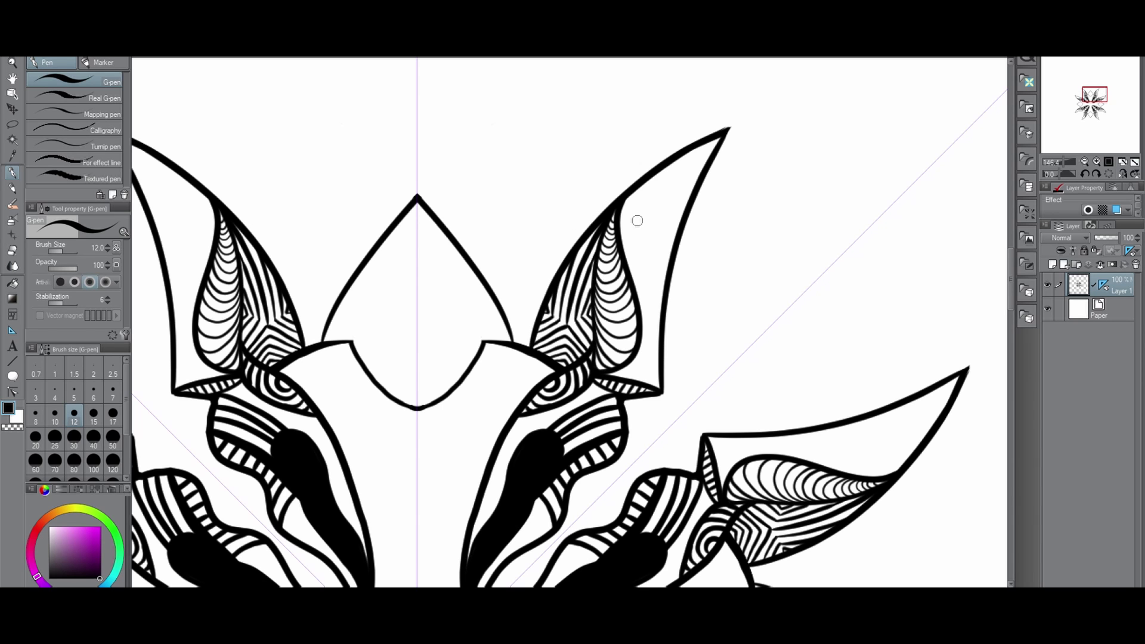
Step: Fill the remaining outer area of each horn with solid black and touch up its edge beside the teardrop
scroll(638, 220, "down", 6)
scroll(718, 279, "up", 4)
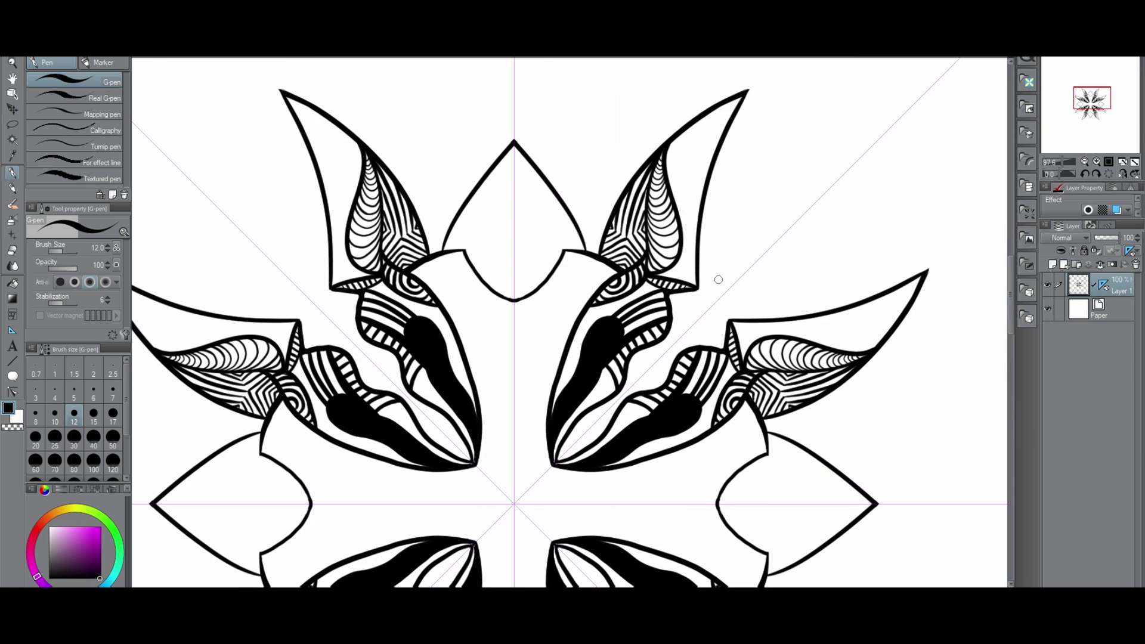
left_click(13, 283)
left_click(703, 185)
left_click(683, 270)
left_click(13, 172)
scroll(753, 137, "up", 3)
mouse_move(635, 162)
left_mouse_down()
mouse_move(653, 257)
mouse_move(623, 327)
left_mouse_up()
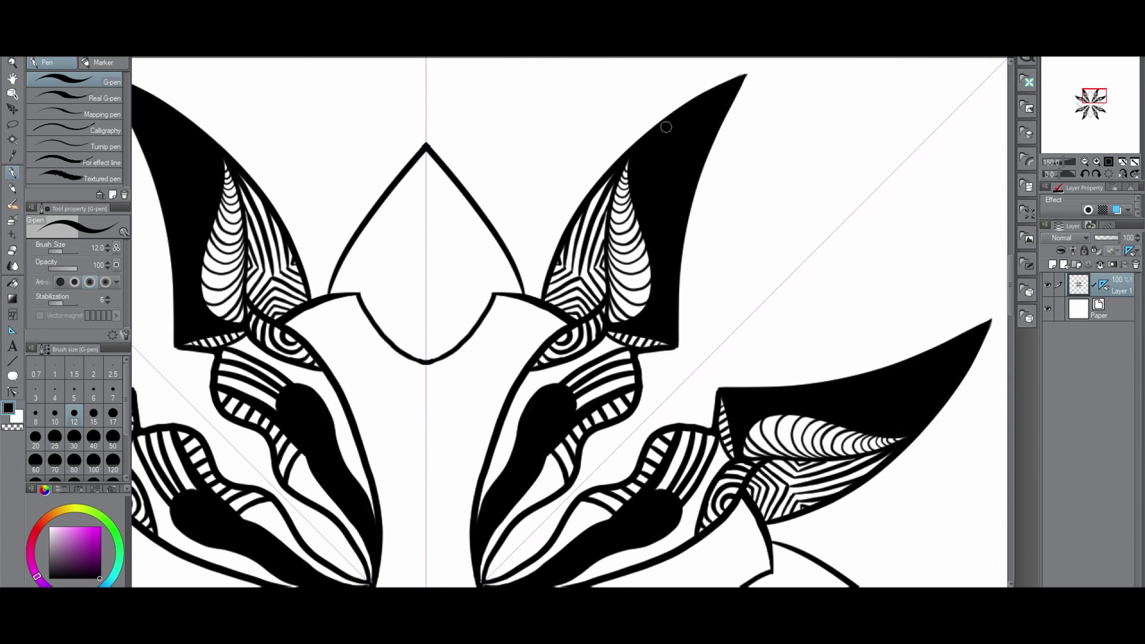
Step: Fill the pointed petals at the ends of the cross arms with solid black
scroll(713, 277, "down", 5)
left_click(12, 282)
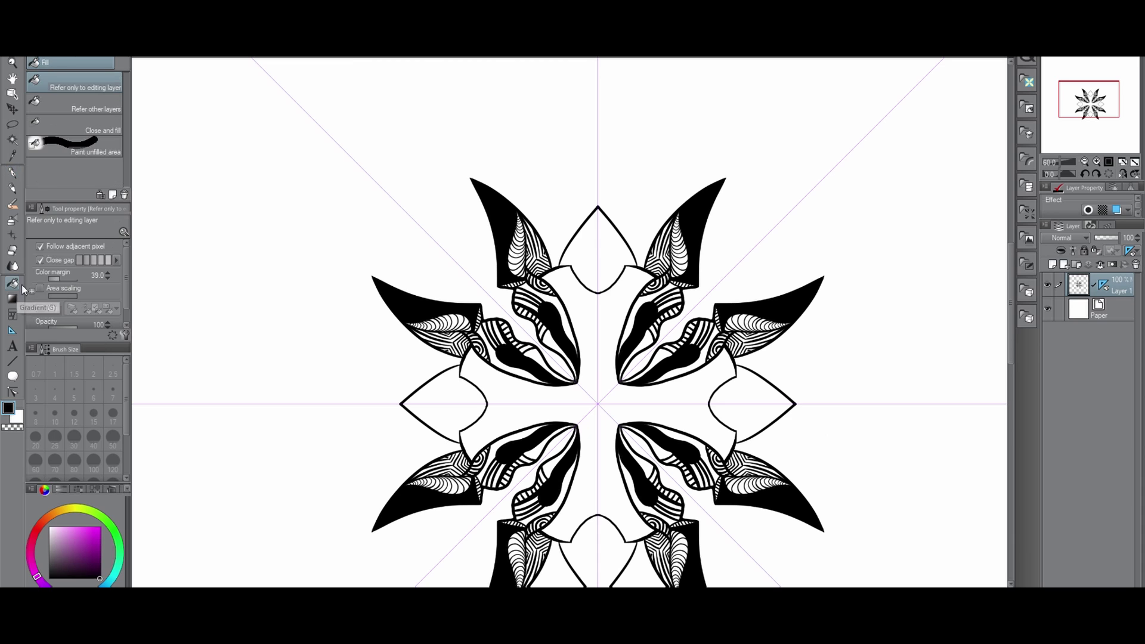
left_click(614, 273)
Step: Try white curved lines across the black petals, undo them and paint over the leftover white marks in black
left_click(17, 418)
left_click(13, 173)
scroll(639, 274, "up", 5)
left_click_drag(629, 248, 580, 254)
mouse_move(627, 245)
left_mouse_down()
mouse_move(597, 236)
mouse_move(541, 390)
left_mouse_up()
scroll(540, 390, "up", 1)
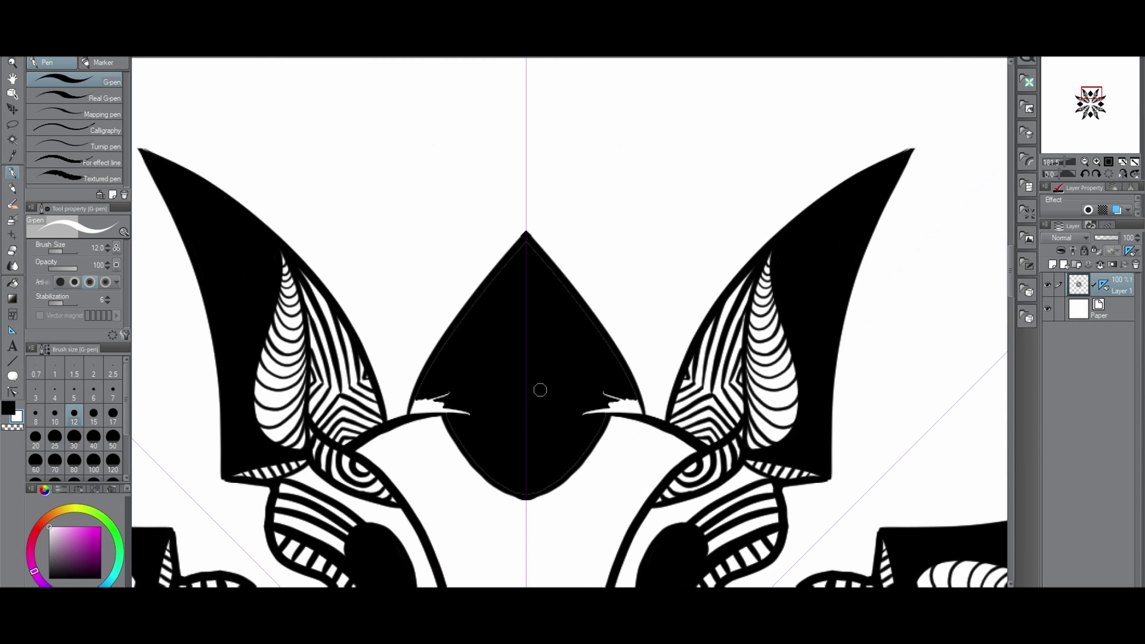
left_click_drag(416, 403, 474, 370)
mouse_move(440, 393)
left_mouse_down()
mouse_move(548, 291)
mouse_move(515, 194)
left_mouse_up()
key("ctrl+z")
key("ctrl+z")
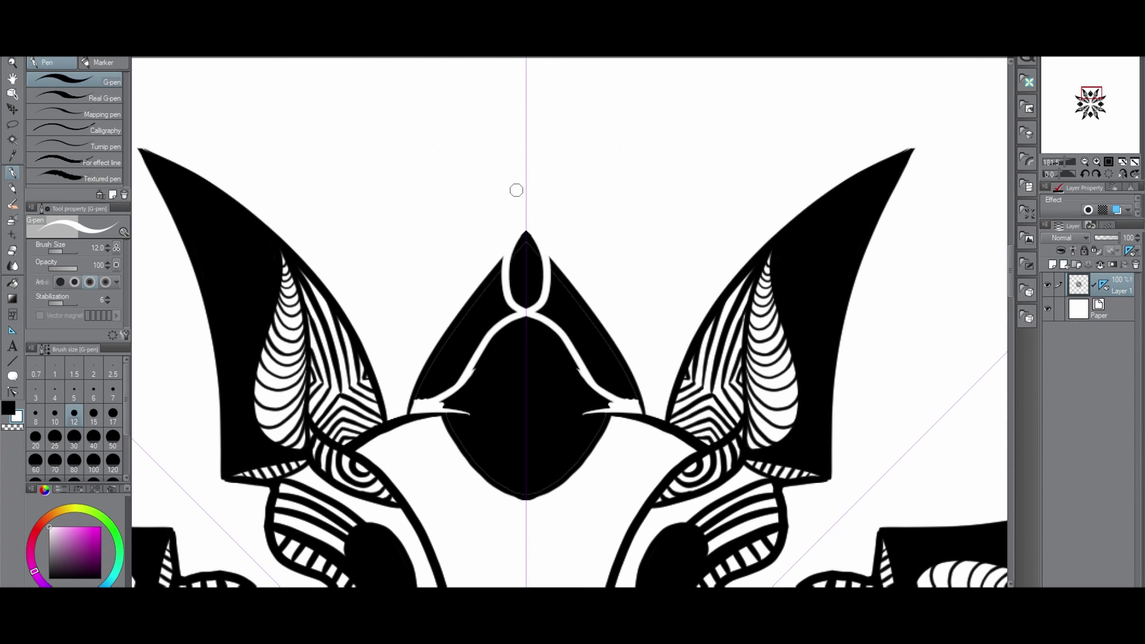
key("ctrl+z")
left_click(9, 408)
mouse_move(416, 405)
left_mouse_down()
mouse_move(474, 371)
mouse_move(465, 410)
left_mouse_up()
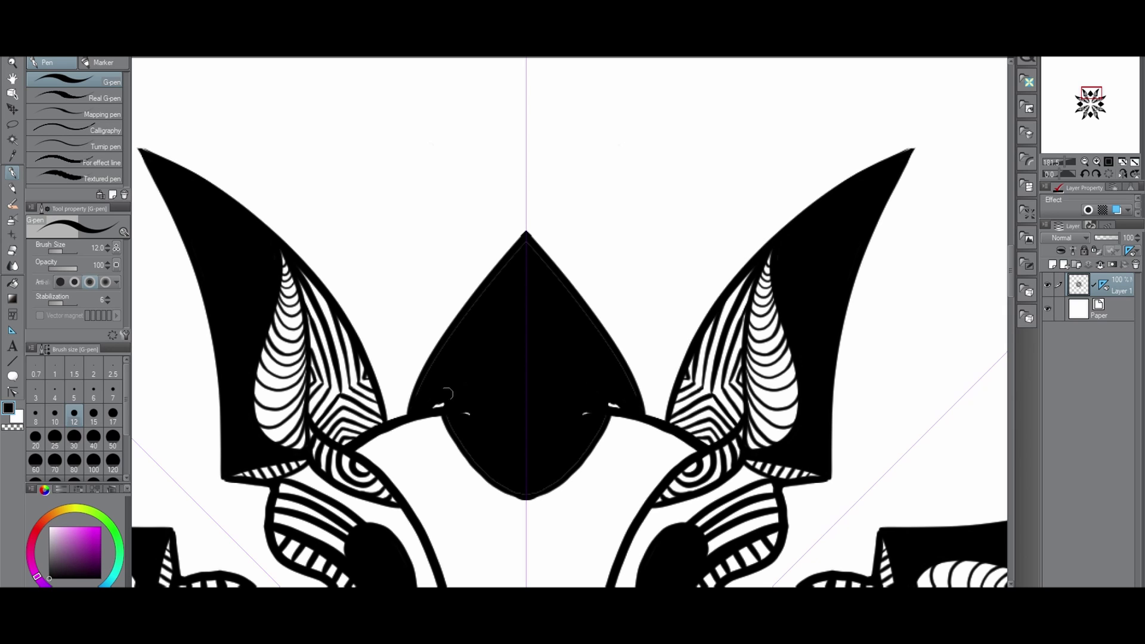
Step: Draw nested white curved lines along both sides of the black petals
left_click(18, 417)
key("ctrl+z")
mouse_move(466, 454)
left_mouse_down()
mouse_move(491, 299)
mouse_move(481, 477)
left_mouse_up()
scroll(602, 107, "down", 11)
scroll(573, 114, "up", 10)
left_click_drag(523, 280, 529, 402)
key("ctrl+z")
left_click_drag(506, 304, 516, 382)
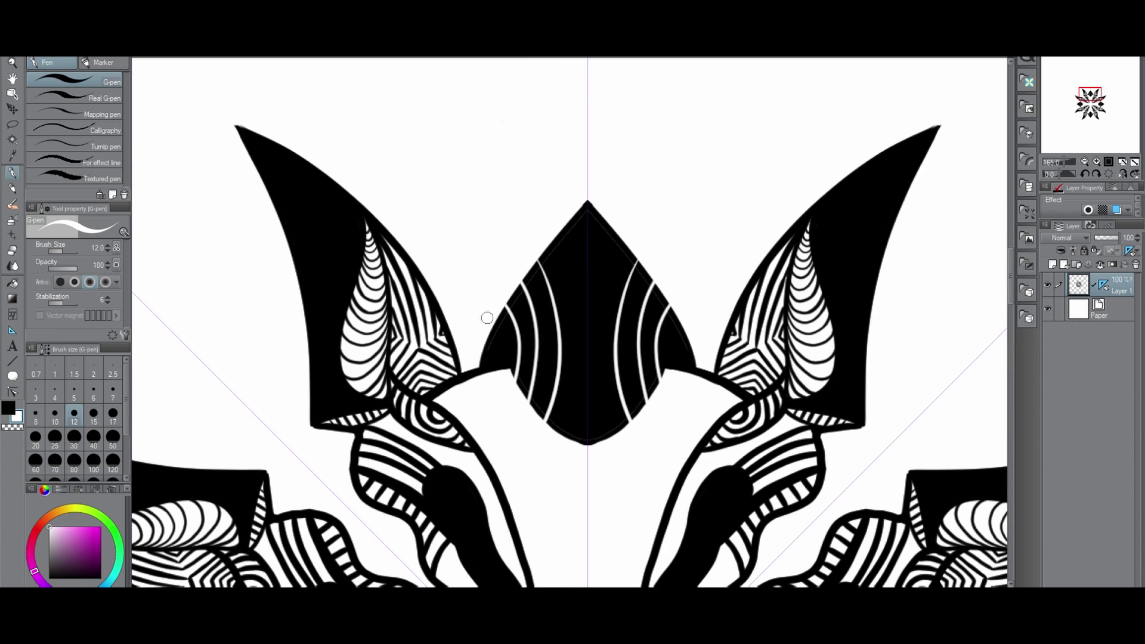
left_click_drag(491, 331, 498, 369)
Step: Add a column of white chevron strokes down the middle of the black petals
scroll(551, 421, "down", 4)
scroll(624, 455, "up", 6)
left_click_drag(501, 409, 536, 363)
mouse_move(495, 365)
left_mouse_down()
mouse_move(535, 311)
mouse_move(534, 326)
mouse_move(535, 291)
left_mouse_up()
key("ctrl+z")
key("ctrl+z")
mouse_move(502, 293)
left_mouse_down()
mouse_move(535, 254)
mouse_move(534, 214)
left_mouse_up()
left_click_drag(488, 226, 535, 174)
left_click_drag(479, 205, 525, 146)
Step: Draw nested black star, diamond and chevron outlines around the centre of the cross, with small petals pointing into the arms
scroll(606, 217, "down", 8)
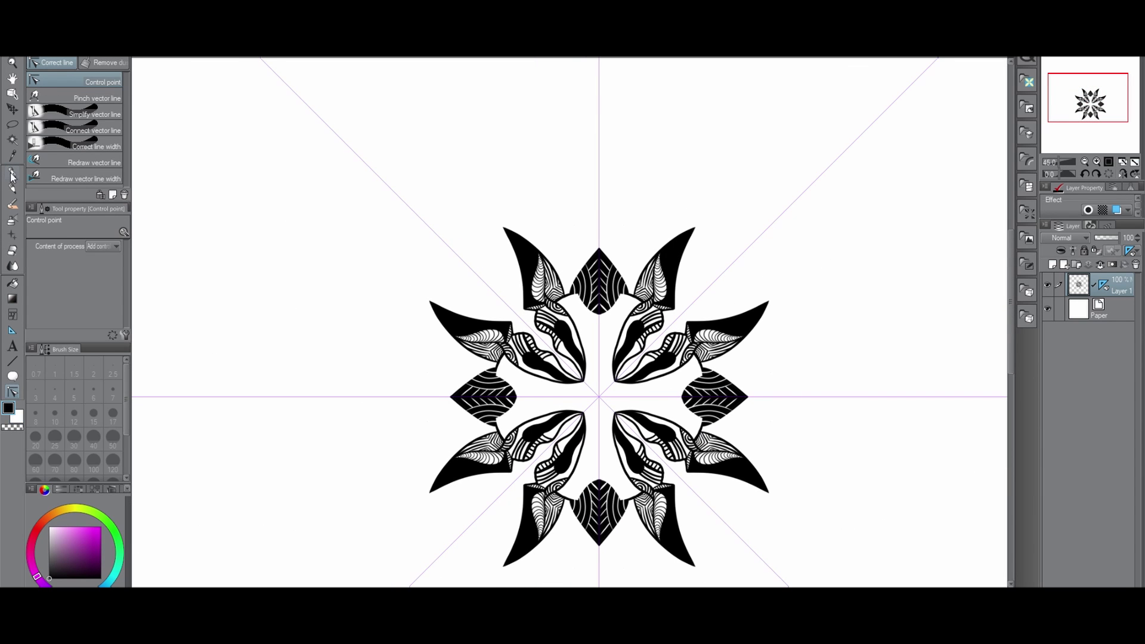
scroll(607, 402, "up", 4)
left_click_drag(549, 473, 584, 448)
mouse_move(549, 452)
left_mouse_down()
mouse_move(584, 447)
mouse_move(583, 400)
mouse_move(648, 415)
left_mouse_up()
scroll(626, 352, "down", 3)
scroll(609, 356, "up", 5)
left_click_drag(639, 429, 659, 425)
left_click_drag(647, 440, 679, 445)
scroll(737, 381, "down", 5)
scroll(744, 374, "up", 3)
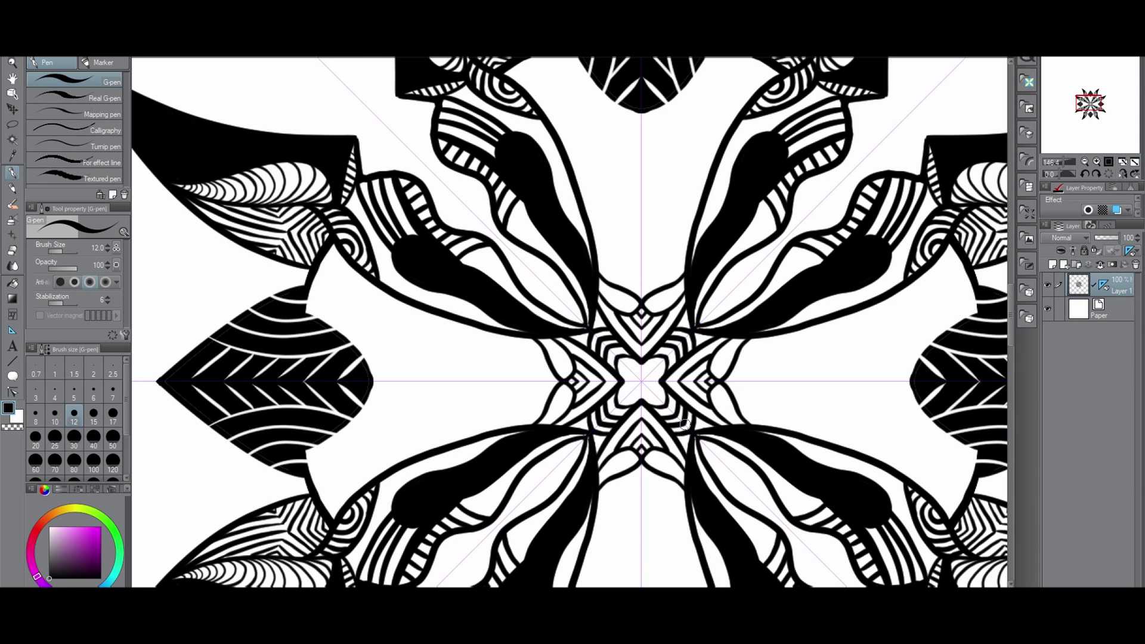
Step: Draw long curved contour lines inside the cross arms, running from the central ornament out to the arm tips
scroll(685, 423, "down", 4)
scroll(806, 364, "up", 3)
scroll(806, 363, "down", 2)
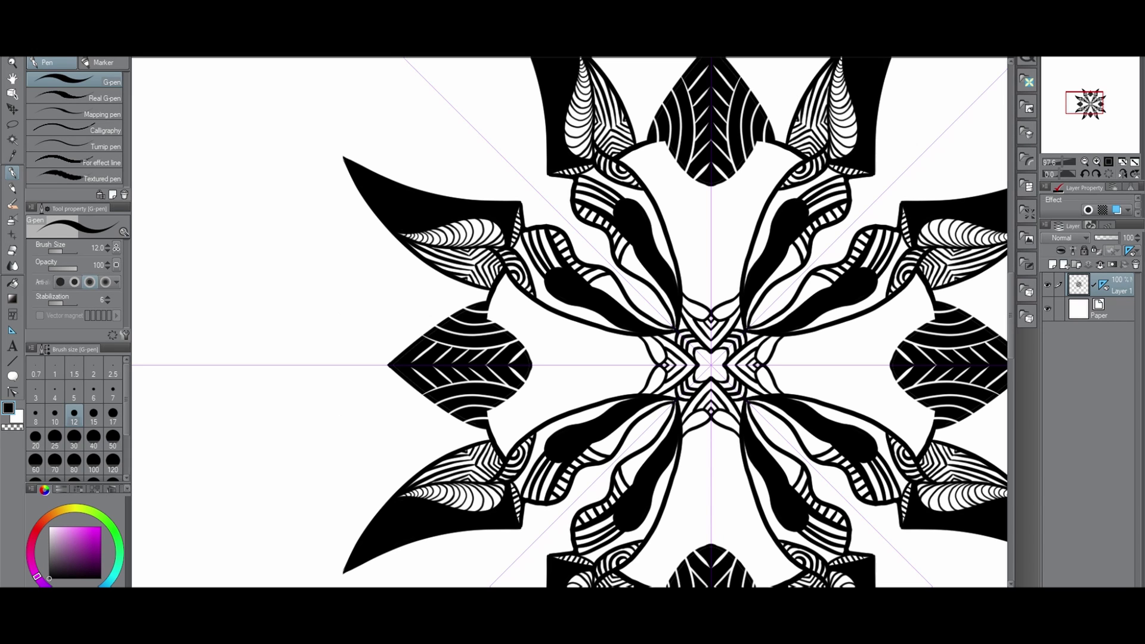
scroll(736, 384, "down", 4)
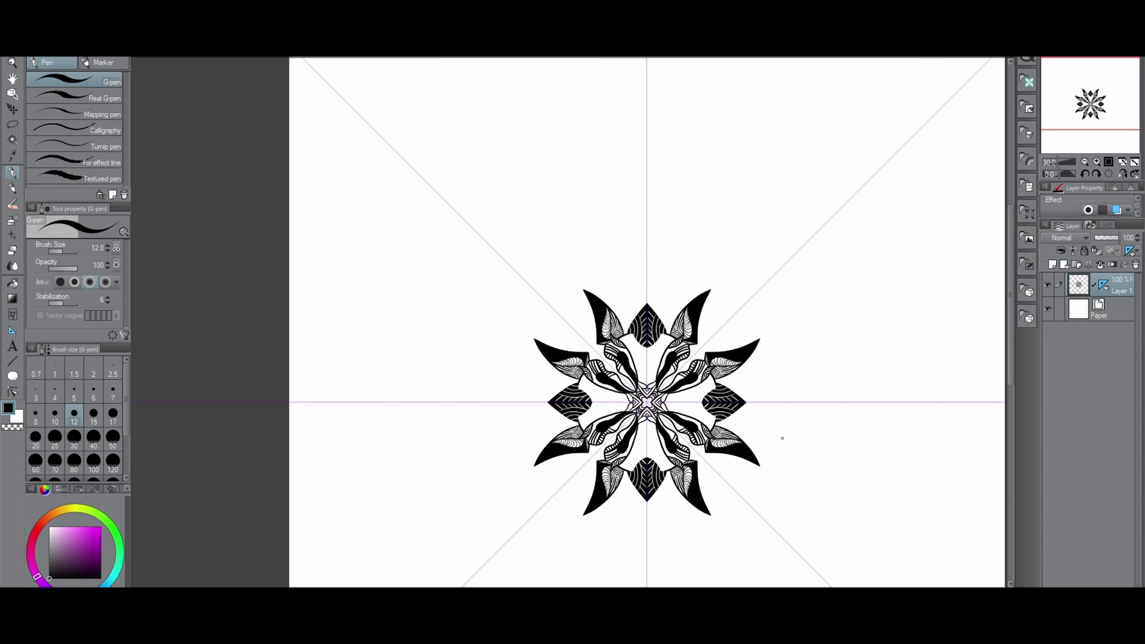
scroll(782, 439, "up", 6)
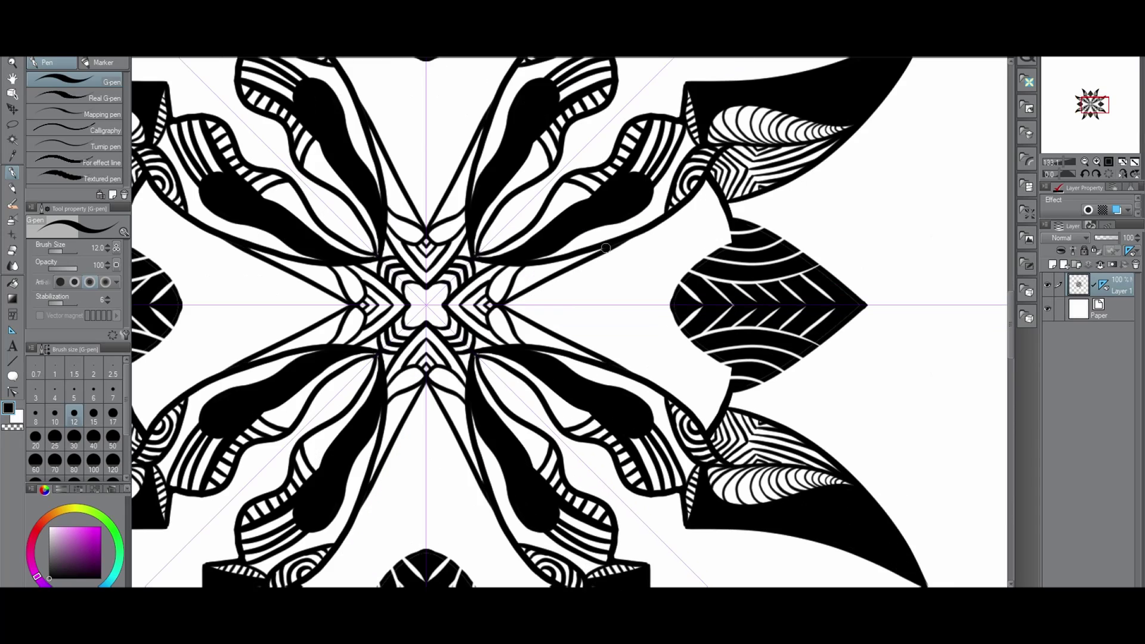
left_click_drag(518, 301, 704, 185)
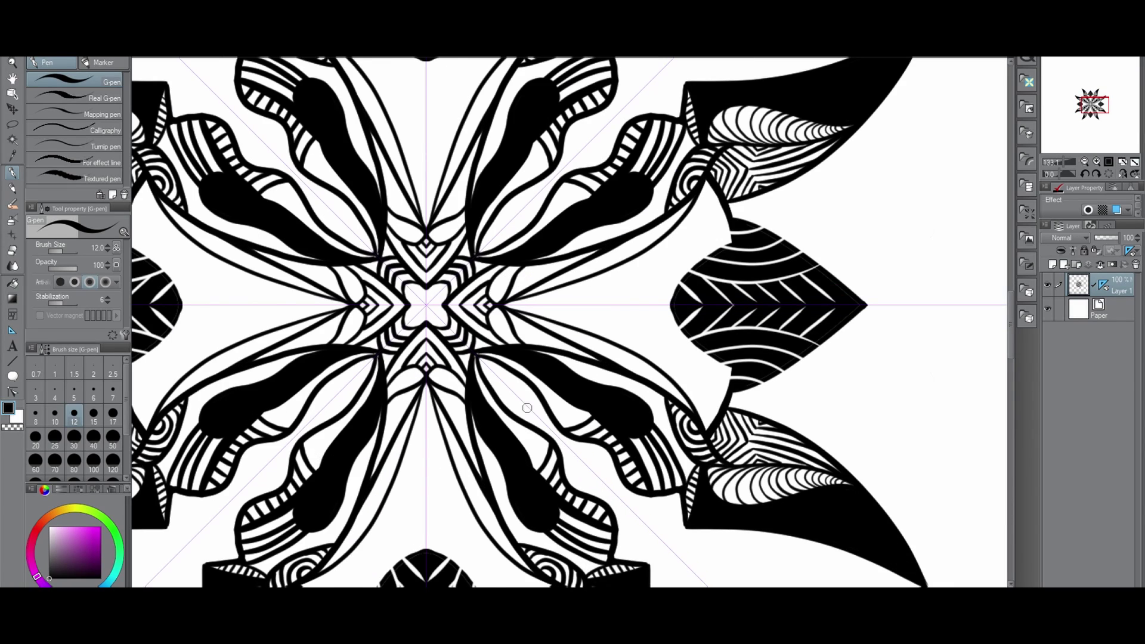
left_click_drag(728, 228, 647, 306)
key("ctrl+z")
mouse_move(711, 186)
left_mouse_down()
mouse_move(626, 305)
mouse_move(642, 308)
mouse_move(629, 337)
left_mouse_up()
Step: Add nested black chevrons along the middle of each cross arm, between the contour lines
scroll(710, 251, "down", 1)
scroll(647, 274, "up", 2)
key("x")
key("x")
scroll(758, 380, "down", 2)
scroll(766, 280, "up", 1)
left_click_drag(637, 299, 601, 337)
mouse_move(604, 314)
left_mouse_down()
mouse_move(578, 337)
mouse_move(543, 340)
left_mouse_up()
key("ctrl+z")
scroll(575, 322, "up", 1)
left_click_drag(535, 334, 531, 340)
scroll(638, 343, "down", 2)
scroll(622, 341, "up", 4)
key("x")
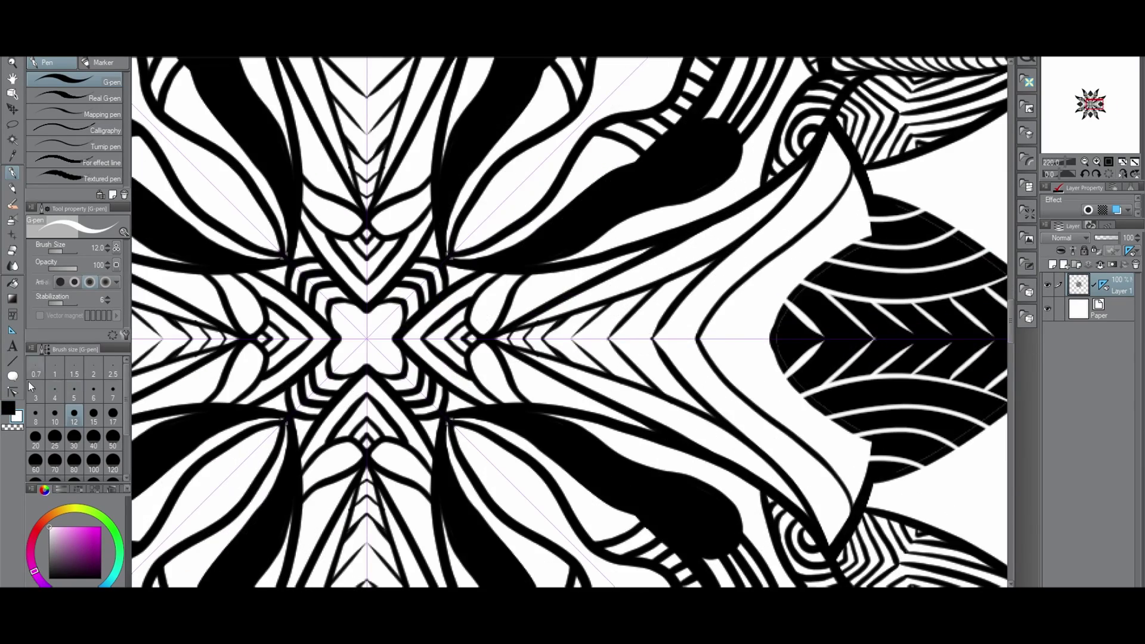
Step: Fill alternate chevron and curved bands inside the cross arms with black
scroll(29, 386, "down", 2)
scroll(658, 428, "down", 4)
left_click(8, 408)
left_click(12, 284)
scroll(520, 382, "up", 1)
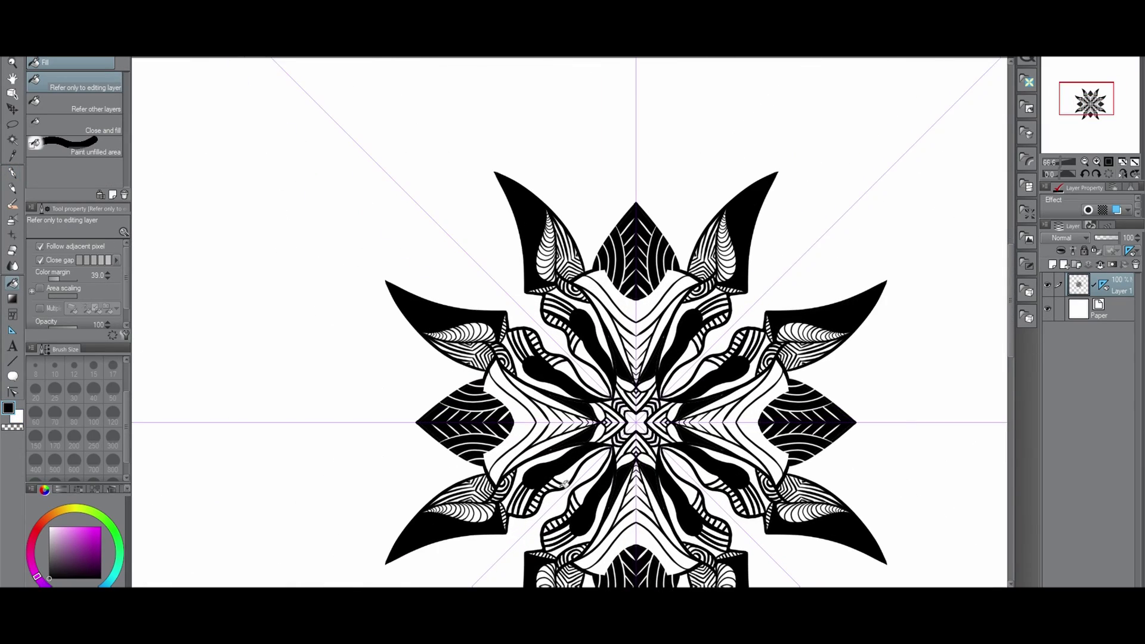
scroll(615, 455, "up", 1)
left_click(532, 406)
left_click(647, 524)
scroll(835, 425, "down", 1)
left_click(691, 542)
left_click(691, 284)
key("ctrl+z")
key("ctrl+z")
Step: Fill the wide outer band of each cross arm black and paint over its leftover white gaps with the G-pen
scroll(828, 416, "up", 1)
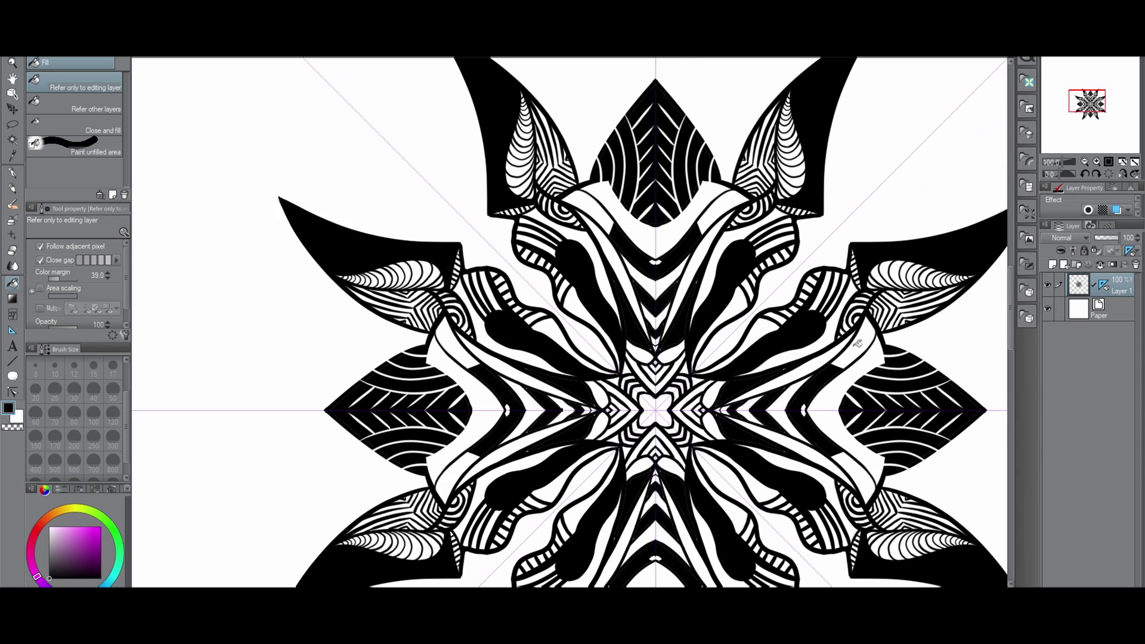
left_click(858, 344)
key("p")
scroll(803, 412, "up", 1)
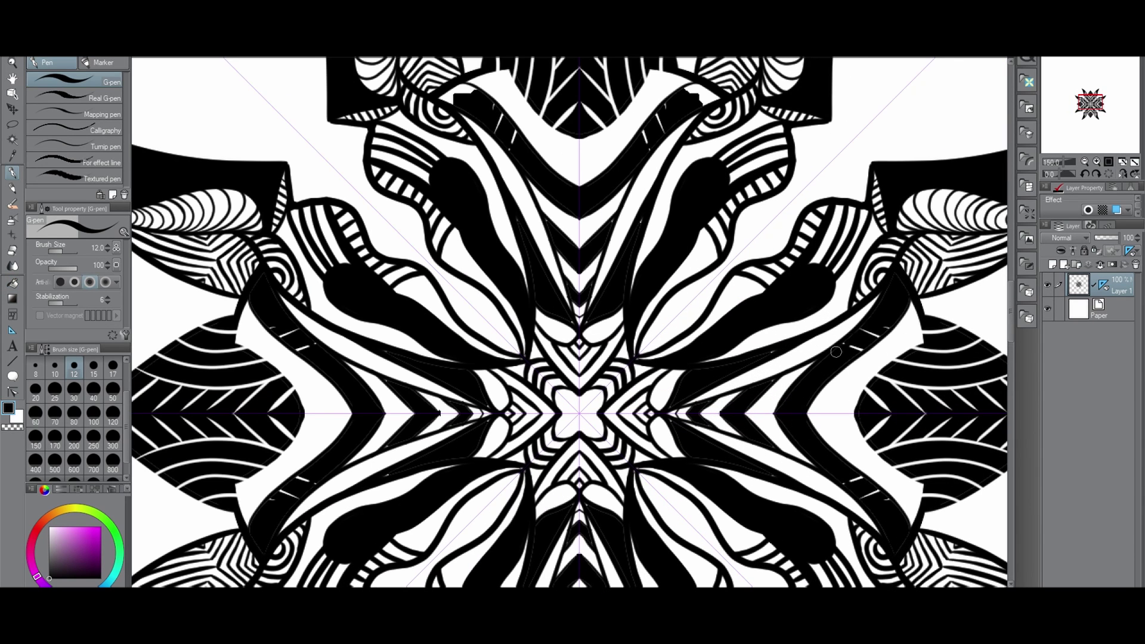
left_click_drag(836, 352, 889, 328)
scroll(783, 368, "up", 1)
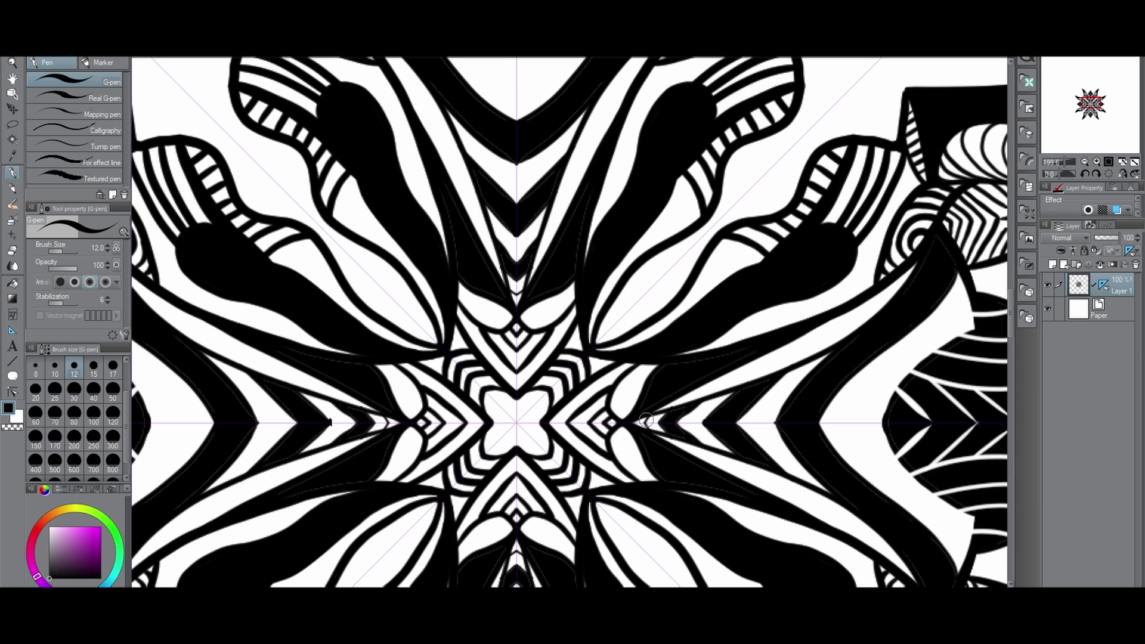
Step: Save the drawing under the name season
scroll(740, 446, "down", 4)
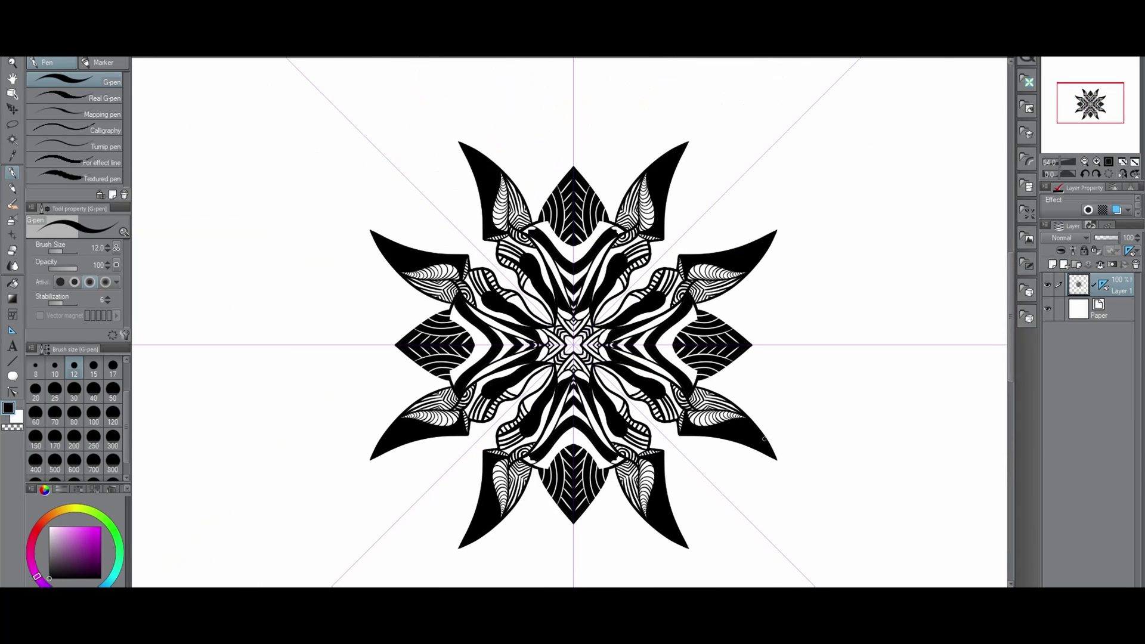
key("ctrl+s")
type("season")
key("Return")
scroll(692, 400, "down", 1)
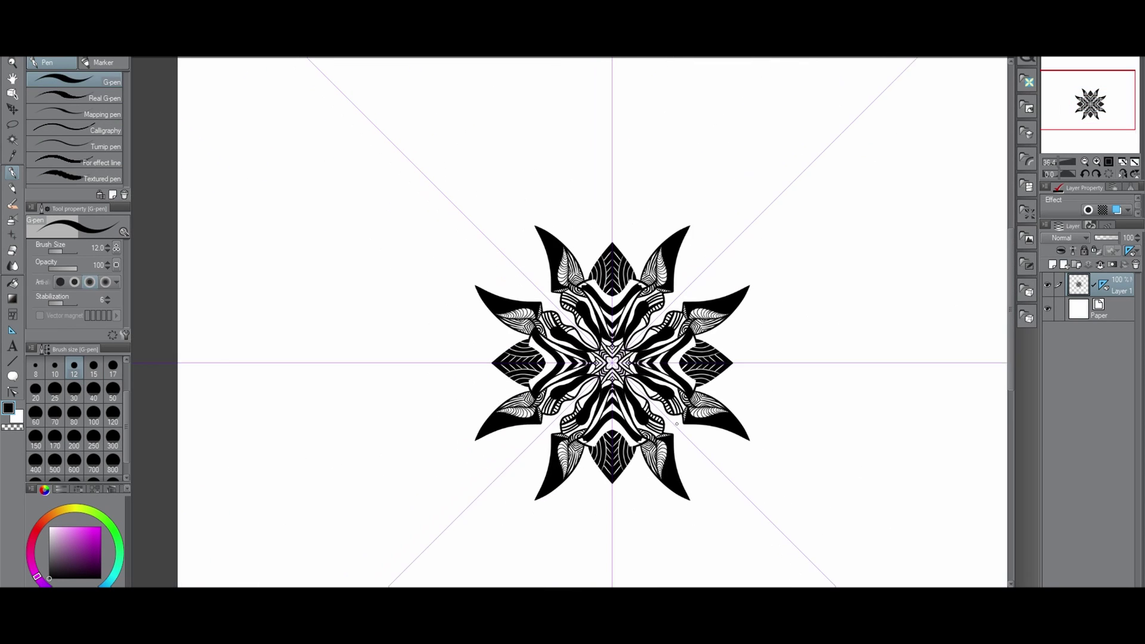
scroll(677, 424, "down", 1)
scroll(695, 438, "up", 2)
scroll(696, 469, "down", 4)
scroll(703, 470, "up", 4)
left_click_drag(1003, 370, 1007, 323)
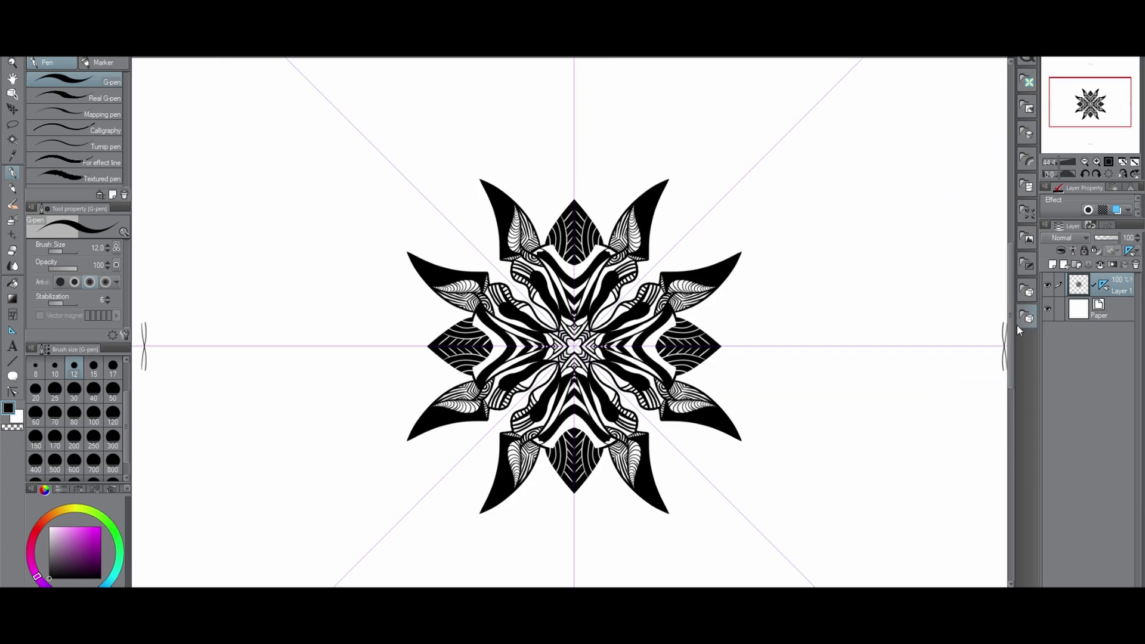
key("ctrl+z")
Step: Draw curved outer outlines around the black horn shapes and trim the overshooting line ends at their tips with white
scroll(671, 179, "up", 4)
scroll(663, 433, "down", 5)
scroll(671, 391, "up", 5)
mouse_move(614, 500)
left_mouse_down()
mouse_move(633, 373)
mouse_move(711, 187)
left_mouse_up()
left_click_drag(502, 414, 708, 205)
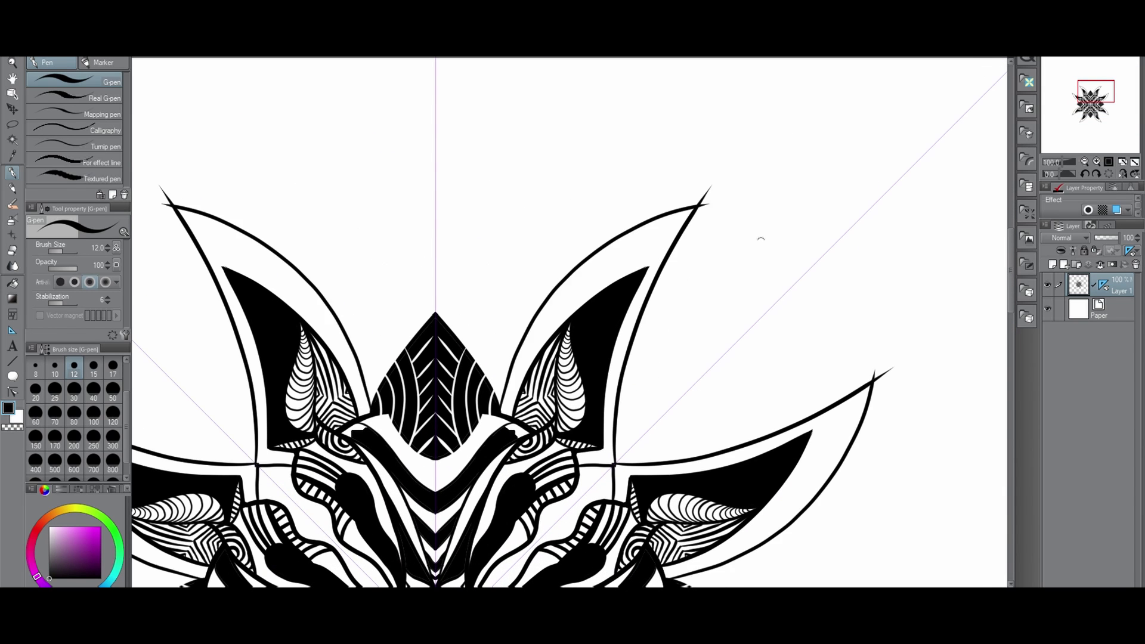
scroll(734, 248, "down", 1)
scroll(726, 189, "up", 2)
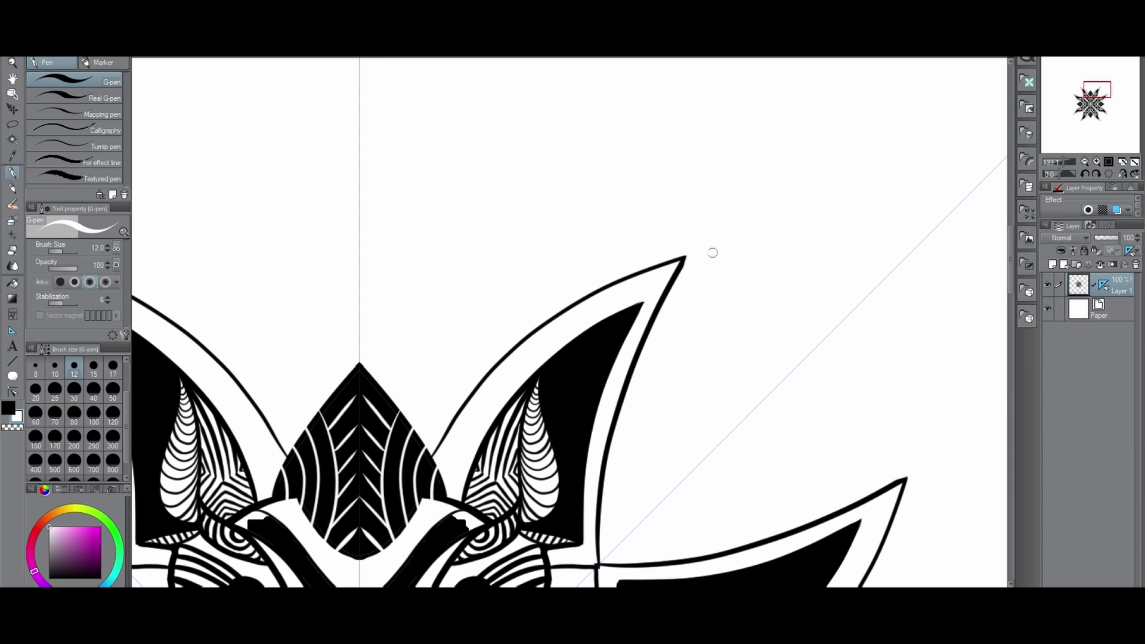
scroll(595, 416, "down", 2)
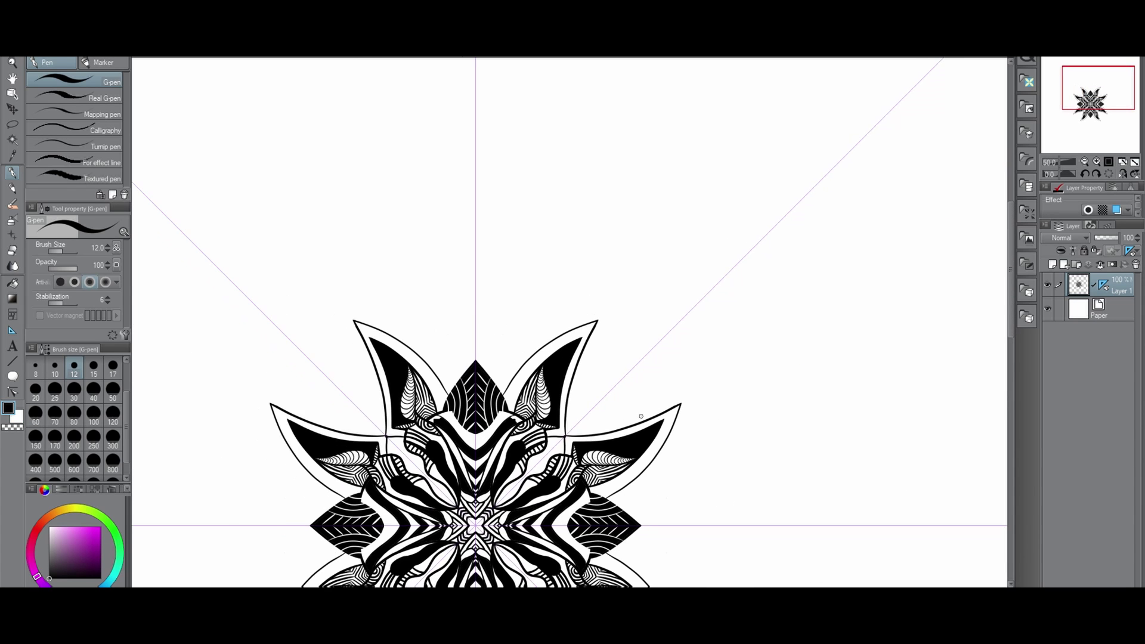
Step: Thicken the crossing where neighbouring horn outlines meet and round the corners beside it
scroll(521, 307, "up", 3)
left_click_drag(522, 308, 532, 302)
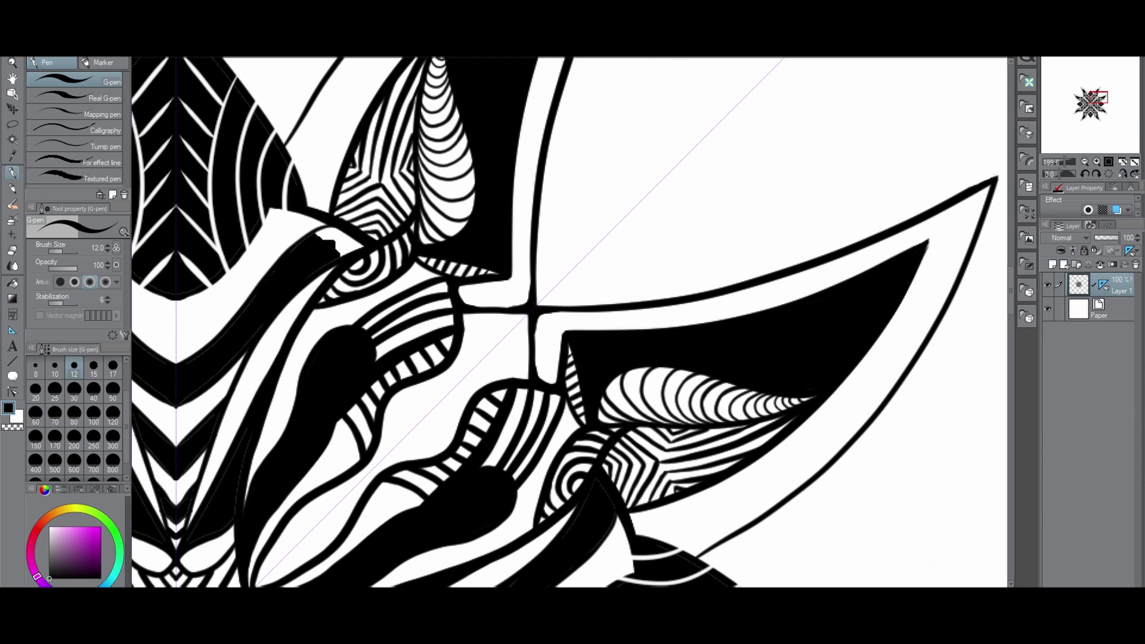
scroll(699, 478, "down", 8)
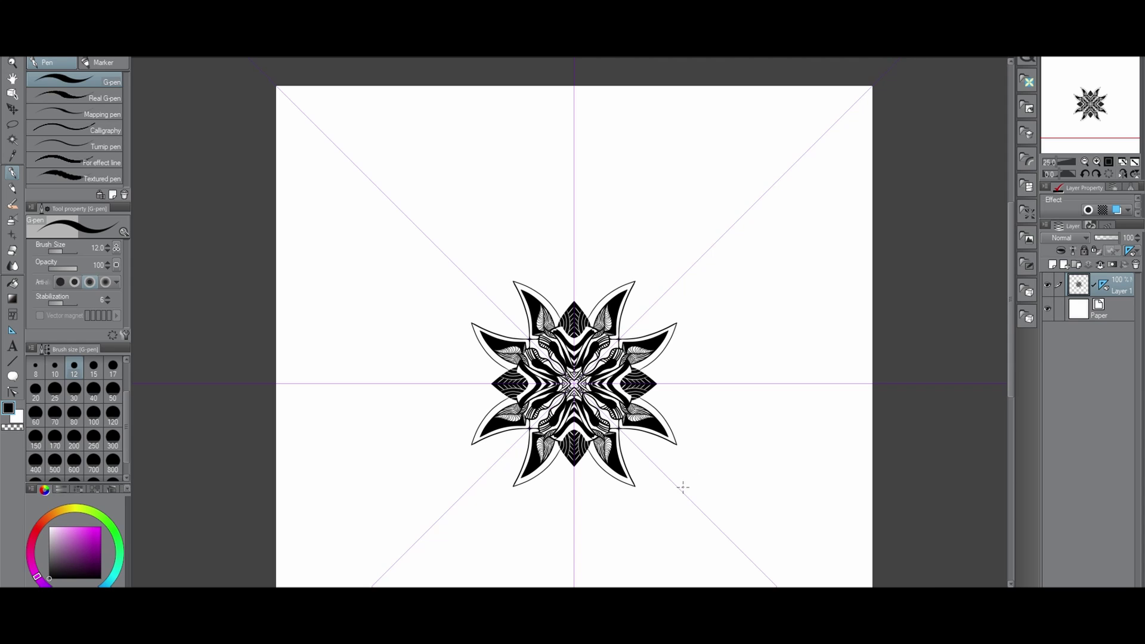
Step: Draw small pointed shapes on both sides of each black petal and line their edges with a ticked border
scroll(683, 487, "up", 4)
mouse_move(358, 119)
left_mouse_down()
mouse_move(459, 328)
mouse_move(461, 411)
mouse_move(502, 349)
left_mouse_up()
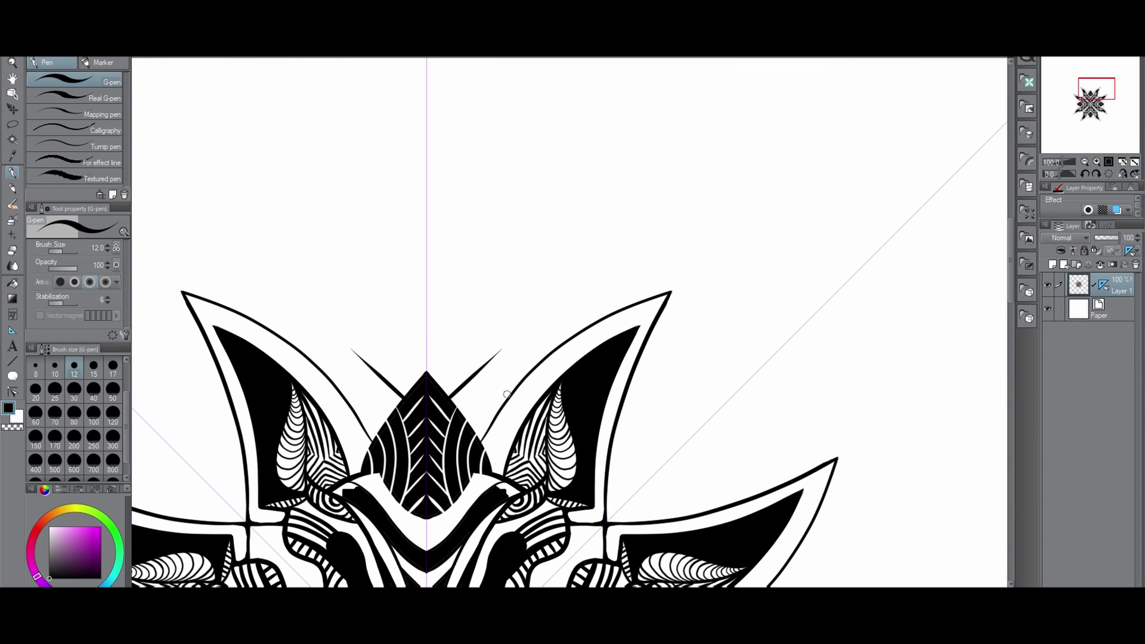
left_click_drag(507, 394, 474, 354)
scroll(497, 352, "up", 2)
left_click(8, 409)
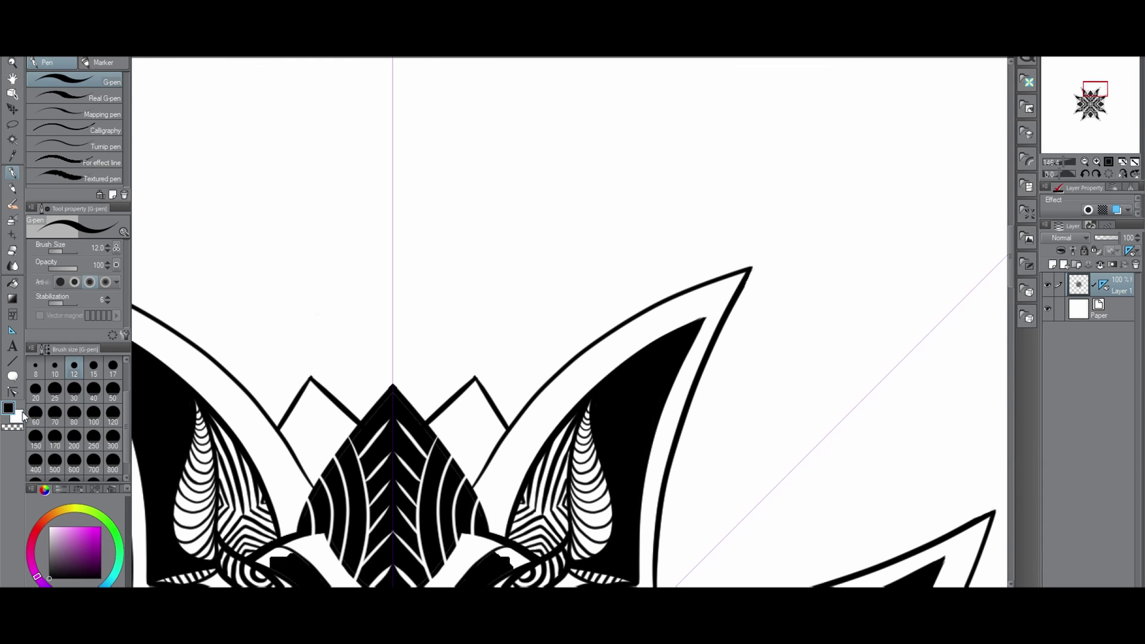
left_click_drag(430, 435, 512, 434)
scroll(457, 428, "down", 1)
scroll(570, 393, "down", 10)
mouse_move(523, 435)
left_mouse_down()
mouse_move(516, 441)
mouse_move(645, 159)
left_mouse_up()
scroll(576, 395, "up", 7)
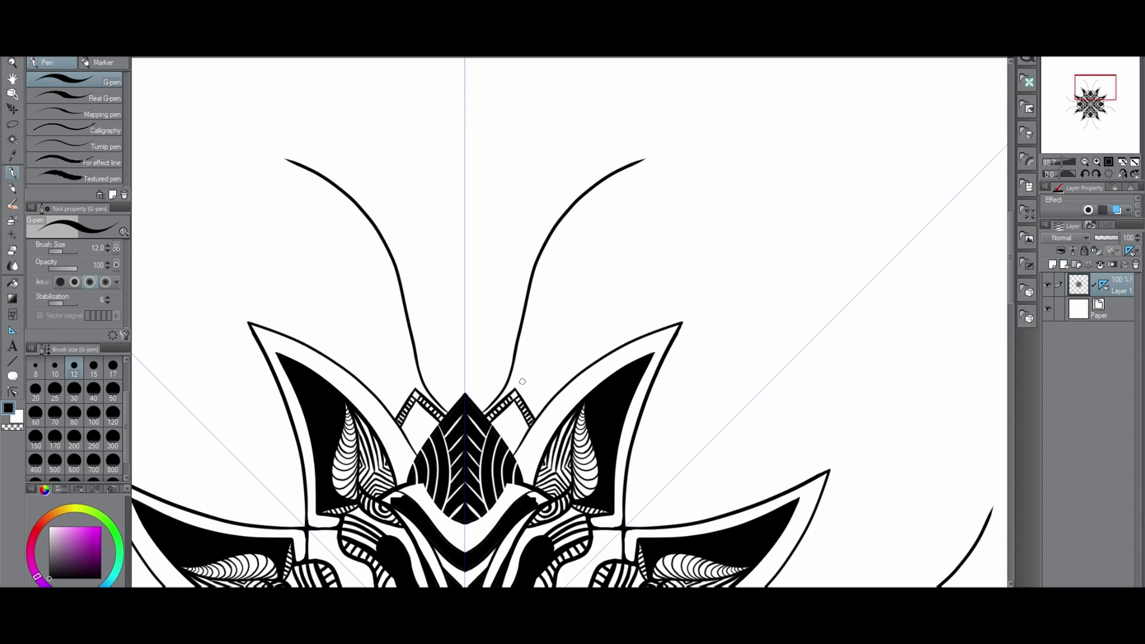
scroll(705, 361, "down", 4)
key("ctrl+z")
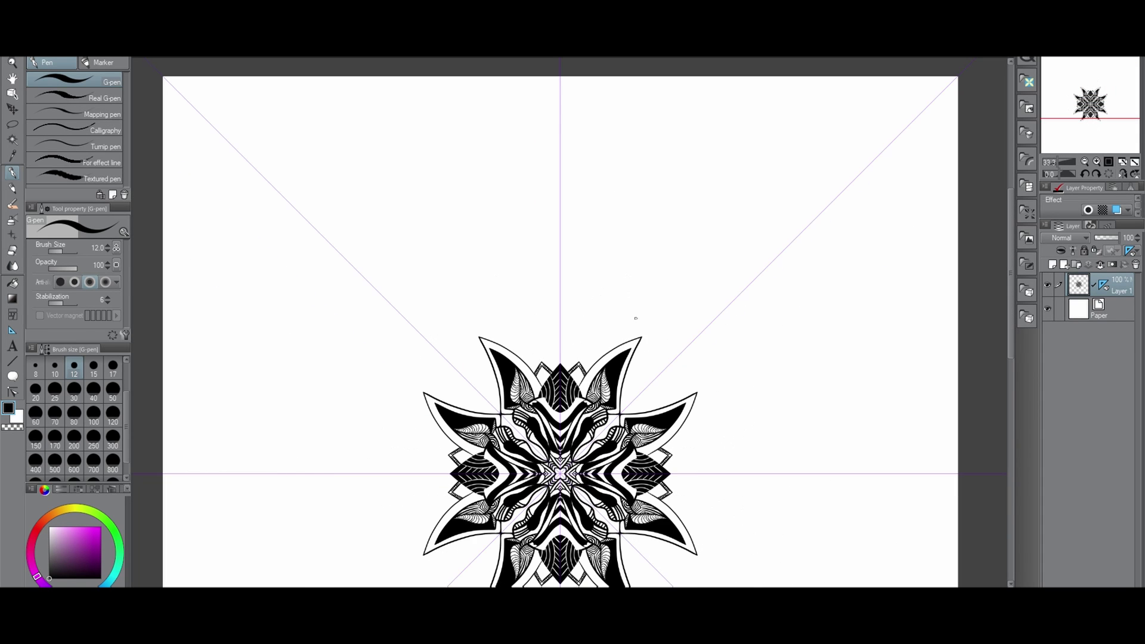
Step: Draw a tall triangular point over the tip of each black petal and trim its crossing line ends with white
scroll(705, 360, "down", 2)
scroll(706, 360, "up", 4)
scroll(557, 342, "up", 1)
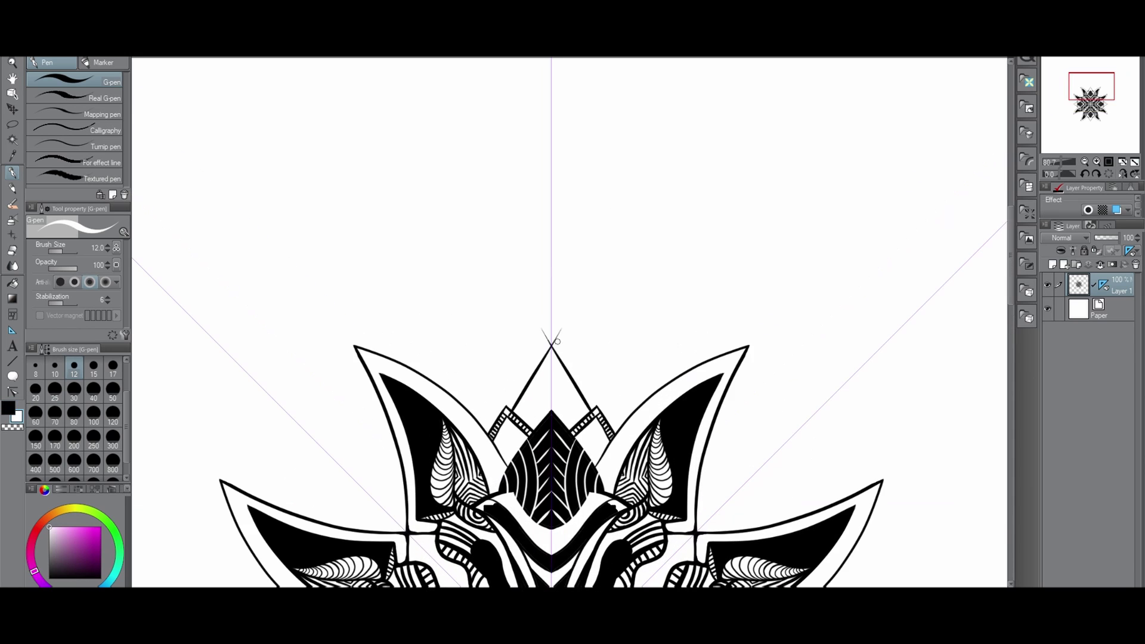
key("x")
Step: Fill the triangular points with tapered black strokes parallel to their slanted sides
scroll(548, 387, "up", 3)
mouse_move(621, 427)
left_mouse_down()
mouse_move(567, 345)
mouse_move(564, 378)
left_mouse_up()
left_click_drag(599, 460, 562, 397)
key("ctrl+z")
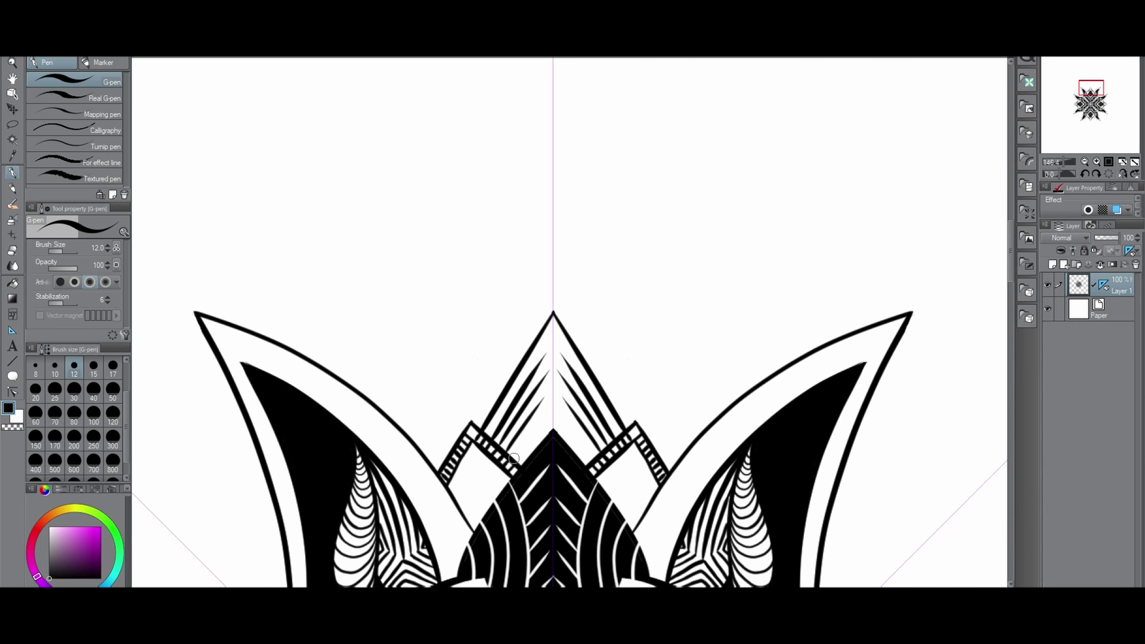
scroll(638, 454, "down", 4)
scroll(651, 468, "down", 2)
Step: Fill the small pointed shapes flanking the black petals with nested curved lines
scroll(653, 507, "up", 4)
scroll(626, 361, "up", 1)
left_click_drag(570, 352, 579, 382)
left_click_drag(585, 340, 589, 395)
left_click_drag(598, 330, 606, 410)
mouse_move(610, 338)
left_mouse_down()
mouse_move(622, 384)
mouse_move(597, 353)
left_mouse_up()
key("ctrl+z")
key("ctrl+z")
left_click_drag(619, 341, 597, 377)
mouse_move(624, 362)
left_mouse_down()
mouse_move(603, 386)
mouse_move(615, 398)
left_mouse_up()
scroll(606, 403, "down", 5)
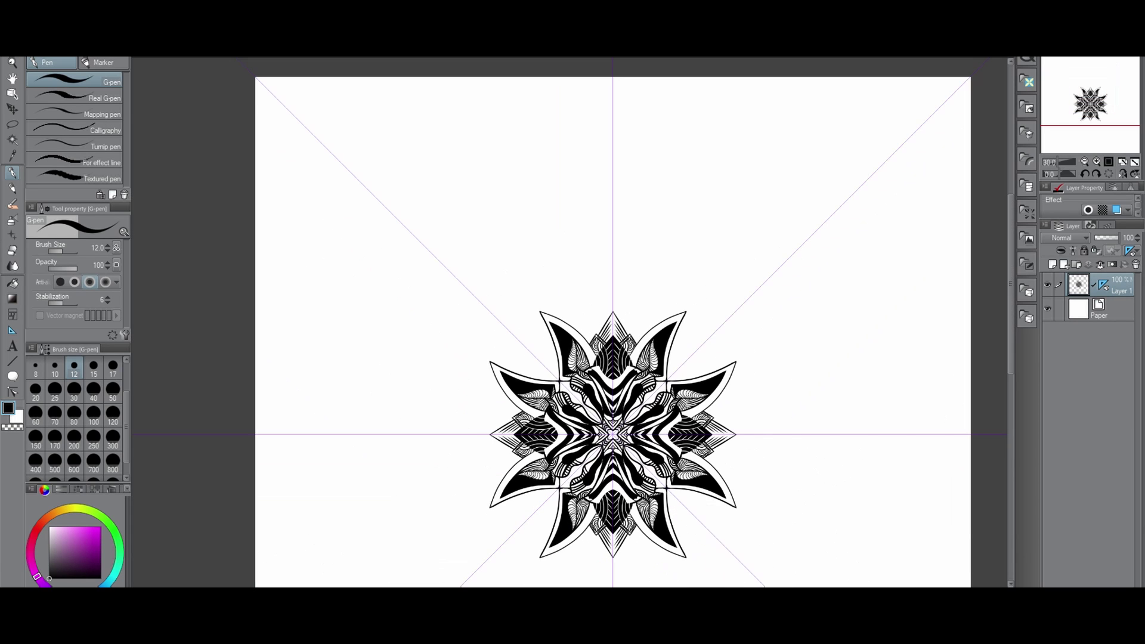
Step: Fill the central four-lobed shape and alternate rings of the ornament around it with black
scroll(771, 403, "up", 1)
left_click_drag(1012, 343, 1016, 356)
scroll(638, 382, "up", 6)
left_click(12, 283)
scroll(542, 439, "up", 2)
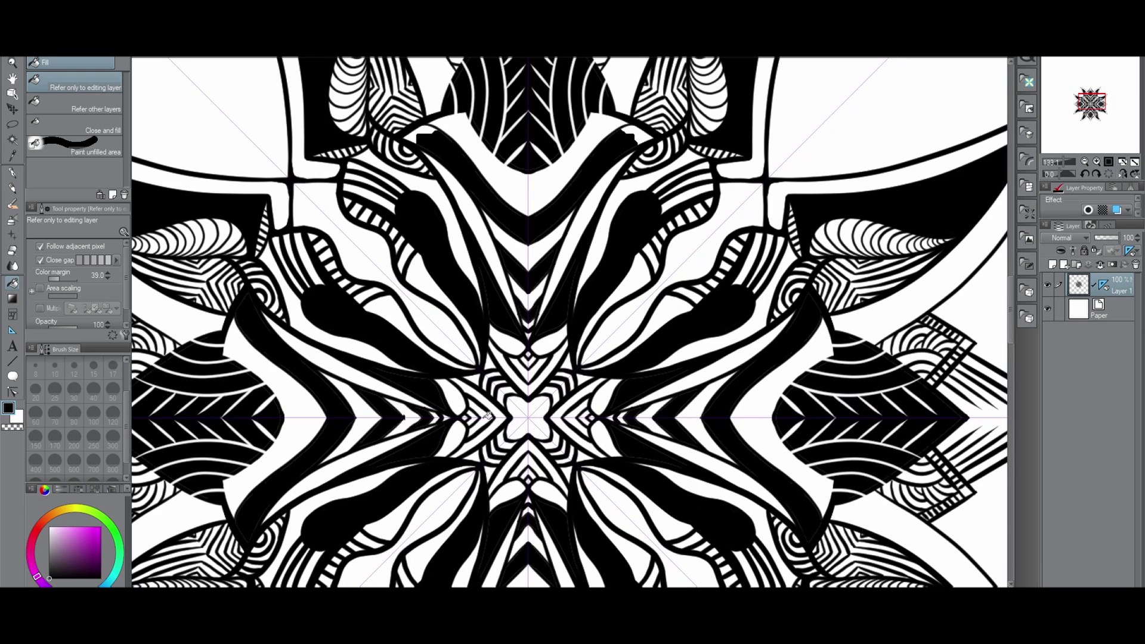
left_click(575, 413)
left_click(543, 403)
left_click(562, 386)
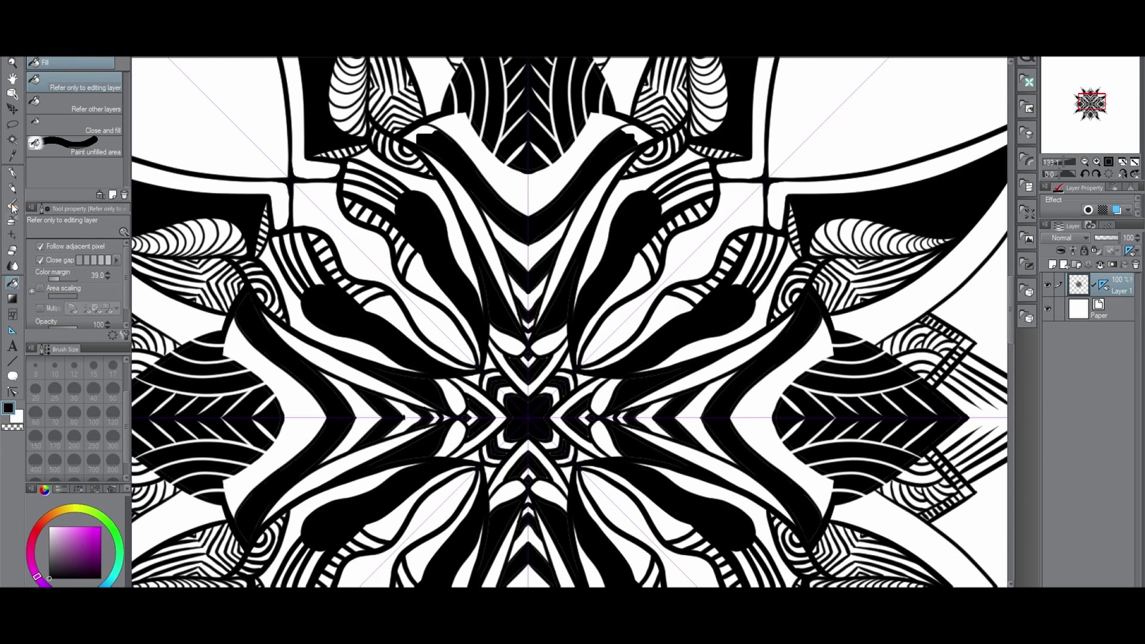
Step: Touch up the small chevrons beside the central ornament with black G-pen strokes
key("p")
scroll(568, 406, "up", 2)
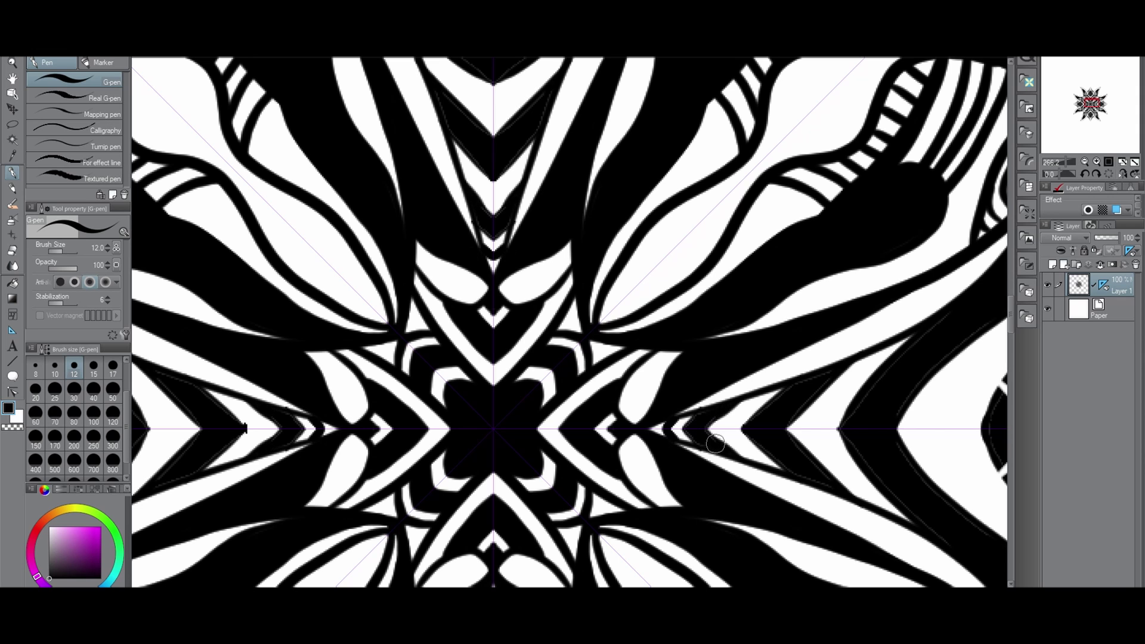
left_click_drag(715, 443, 695, 434)
key("x")
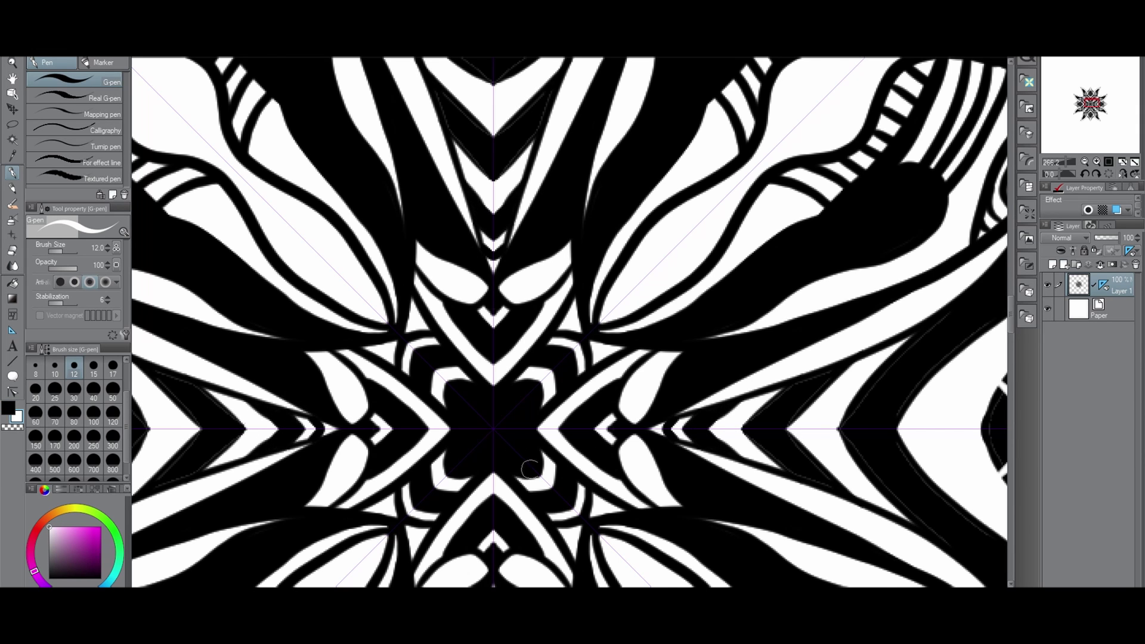
Step: Smooth the edges of the wide outer black bands in the cross arms with black G-pen strokes
scroll(627, 465, "down", 2)
key("x")
scroll(797, 389, "up", 1)
mouse_move(768, 406)
left_mouse_down()
mouse_move(713, 465)
mouse_move(800, 407)
left_mouse_up()
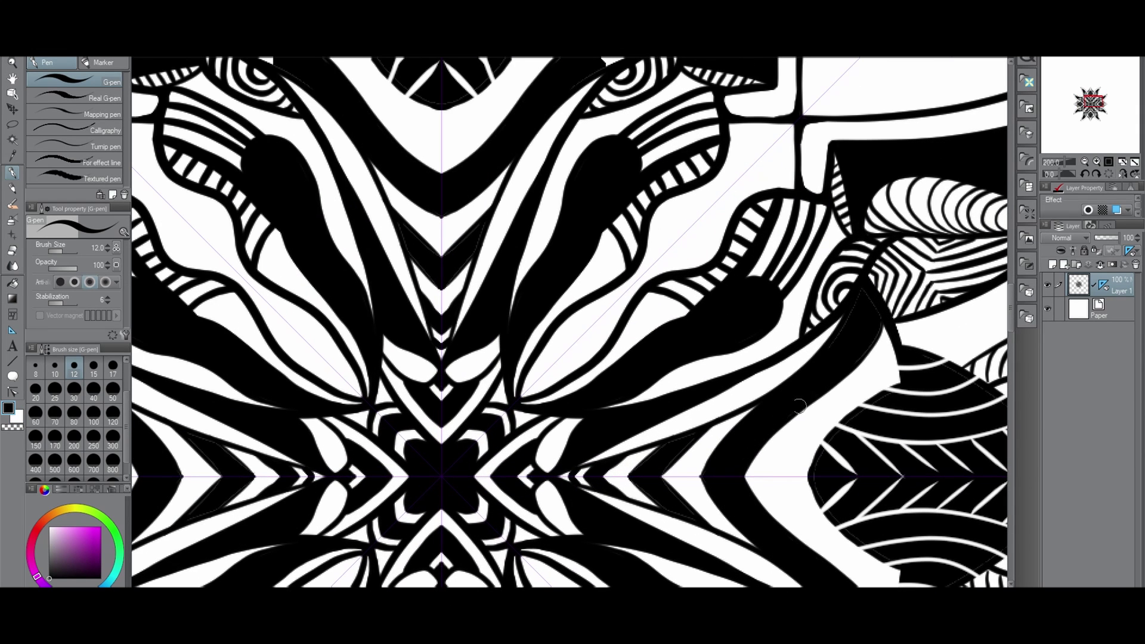
left_click_drag(838, 337, 859, 303)
left_click_drag(206, 503, 222, 480)
Step: Fill the diagonal petals and the gaps between the cross arms, up to the horn bases, with black
scroll(243, 482, "down", 4)
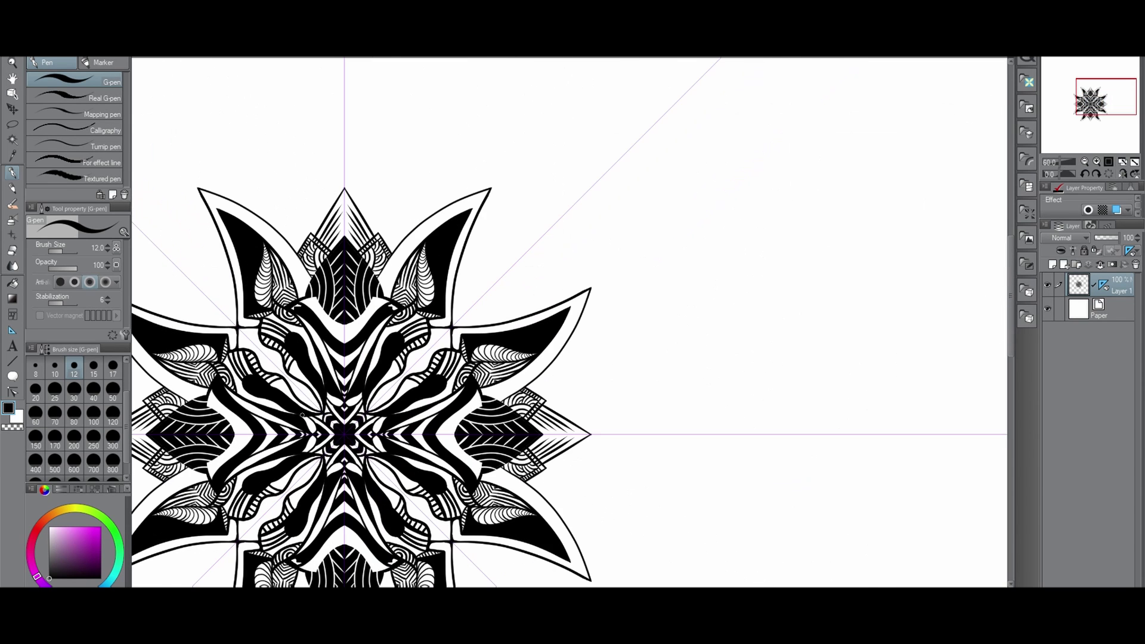
scroll(542, 431, "down", 2)
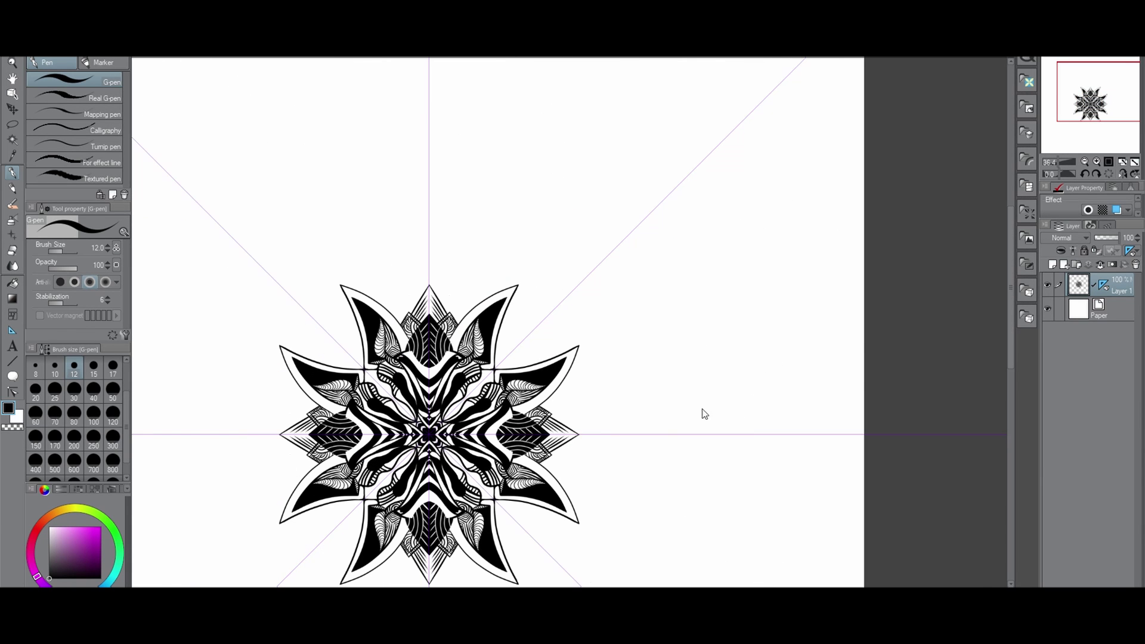
left_click_drag(1011, 288, 1011, 316)
left_click_drag(613, 592, 577, 592)
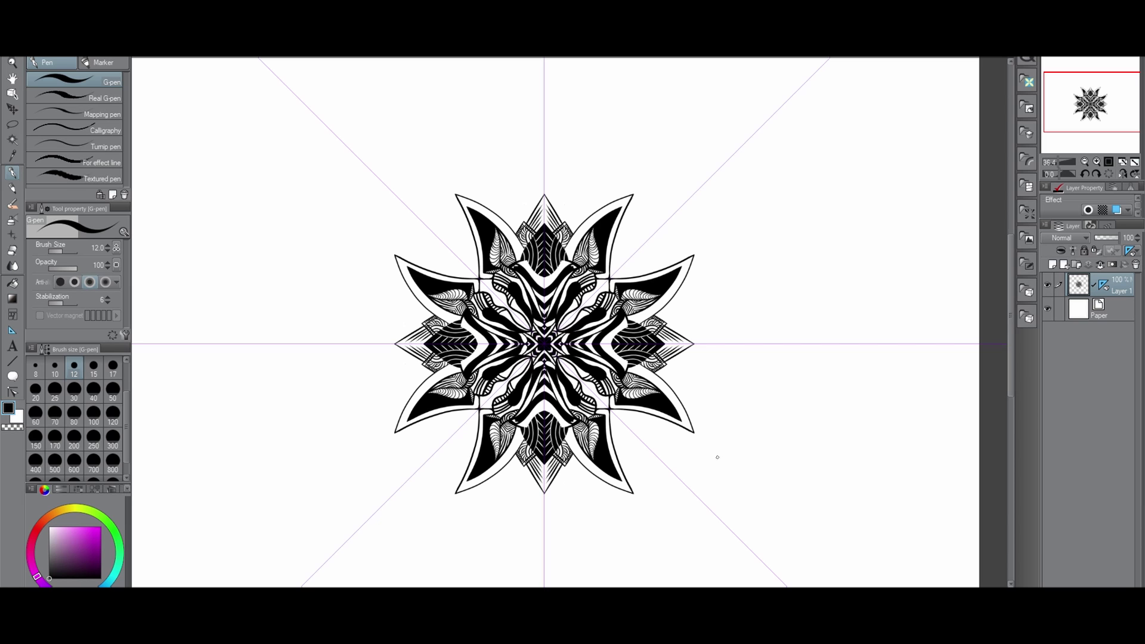
key("g")
scroll(609, 366, "up", 2)
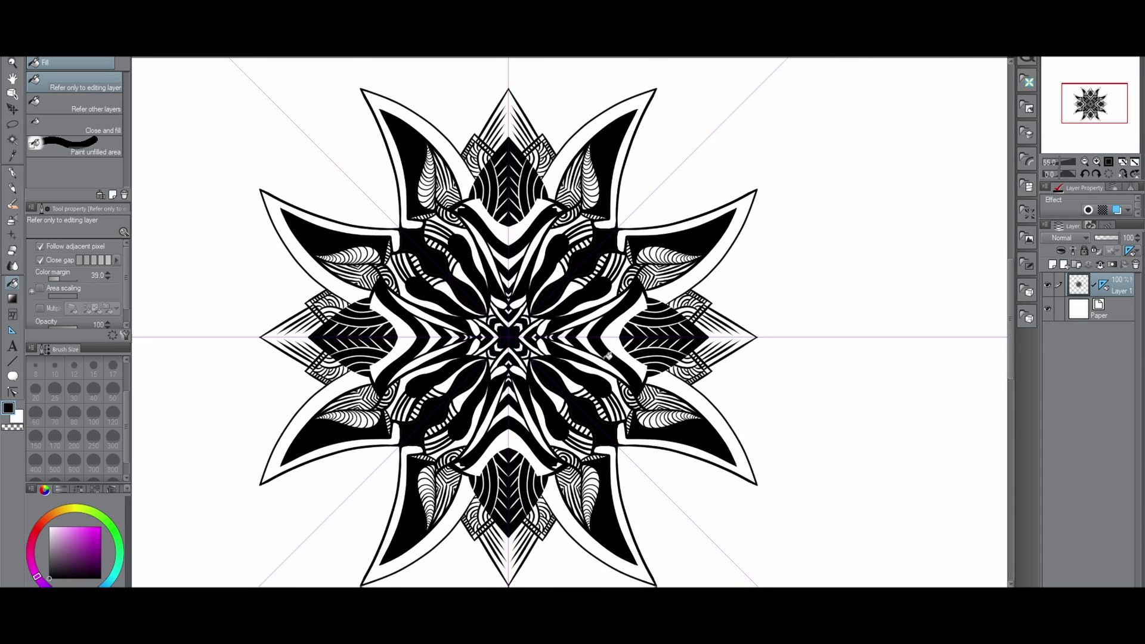
scroll(633, 351, "down", 1)
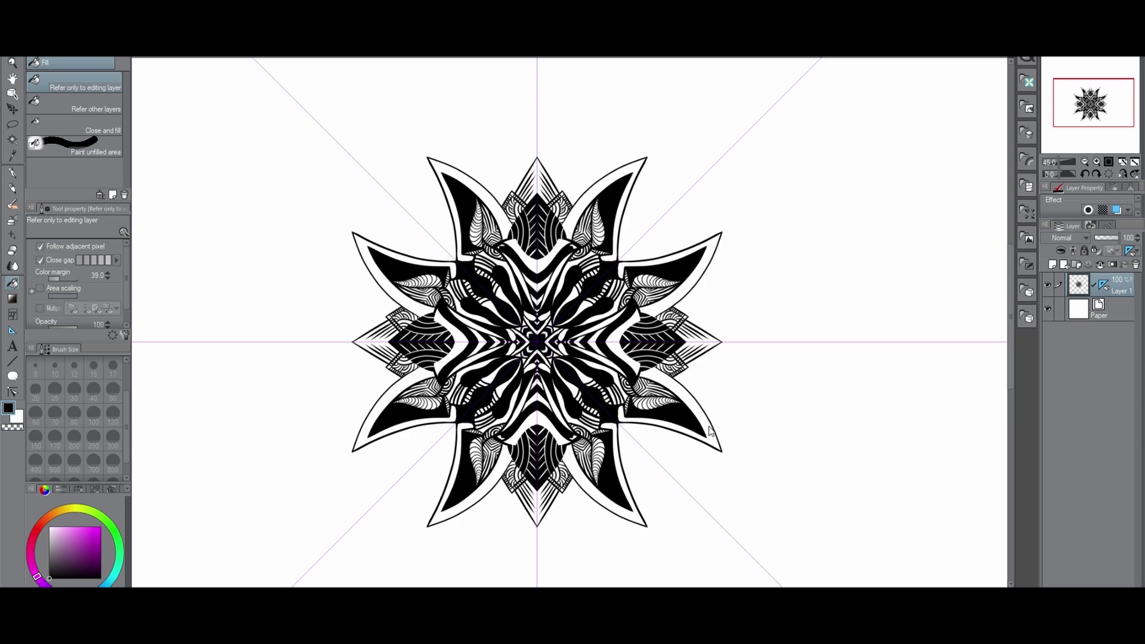
scroll(710, 431, "down", 3)
scroll(610, 98, "up", 8)
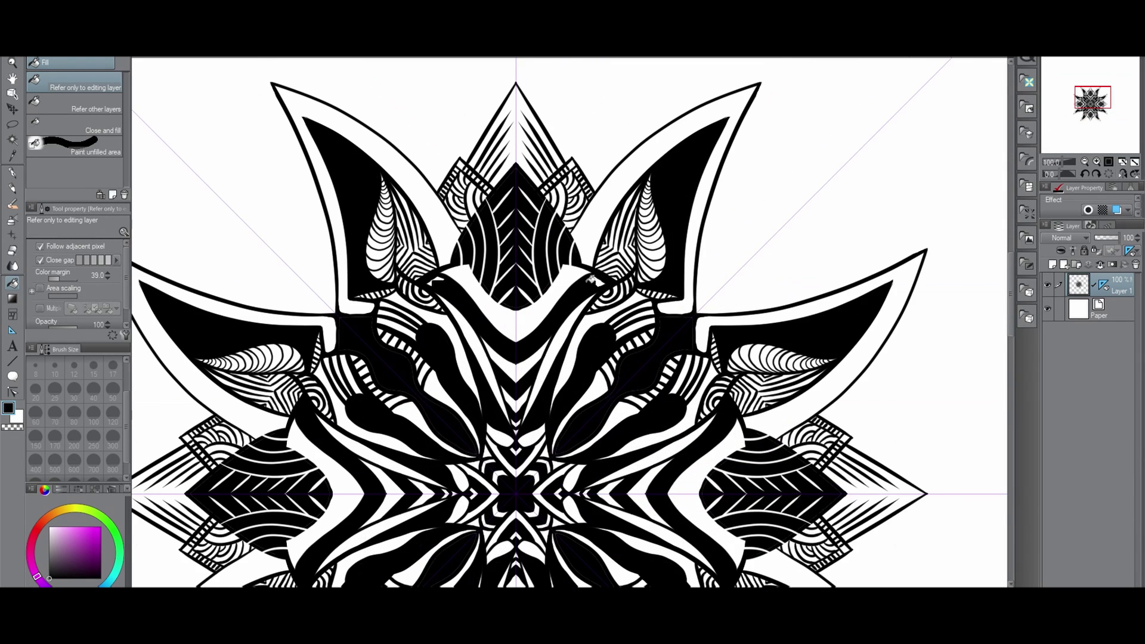
left_click(625, 280)
Step: Draw long straight lines outside the horns that cross to form a large outer star outline around the mandala
left_click(14, 174)
scroll(684, 365, "down", 7)
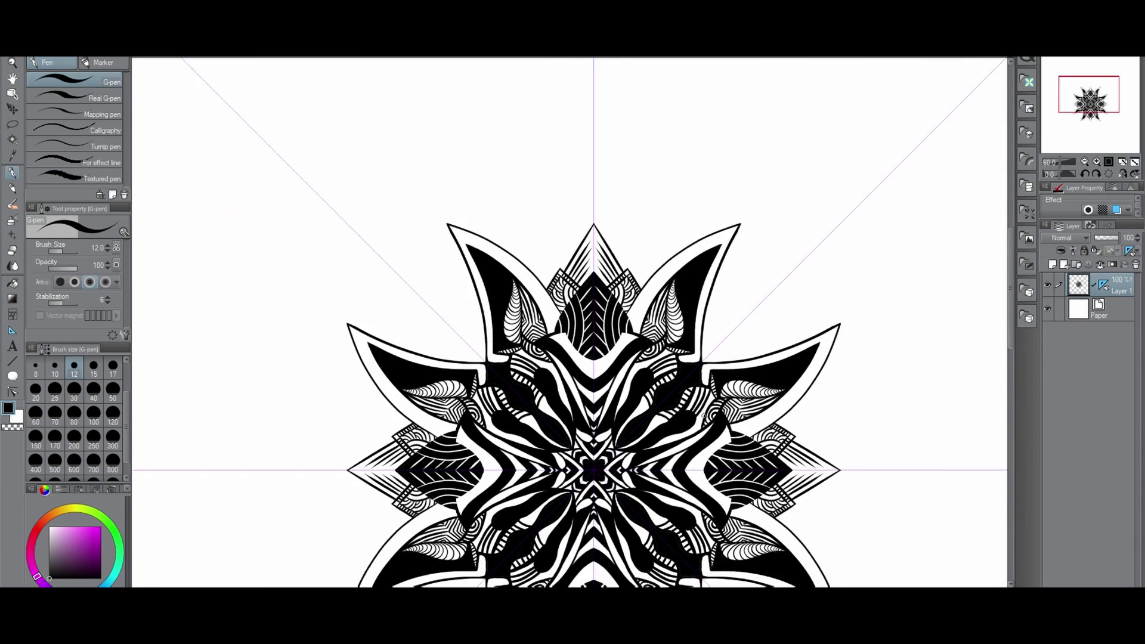
mouse_move(1011, 349)
left_mouse_down()
mouse_move(1012, 371)
mouse_move(1012, 360)
left_mouse_up()
left_click_drag(551, 589, 612, 589)
left_click_drag(1011, 304, 1011, 256)
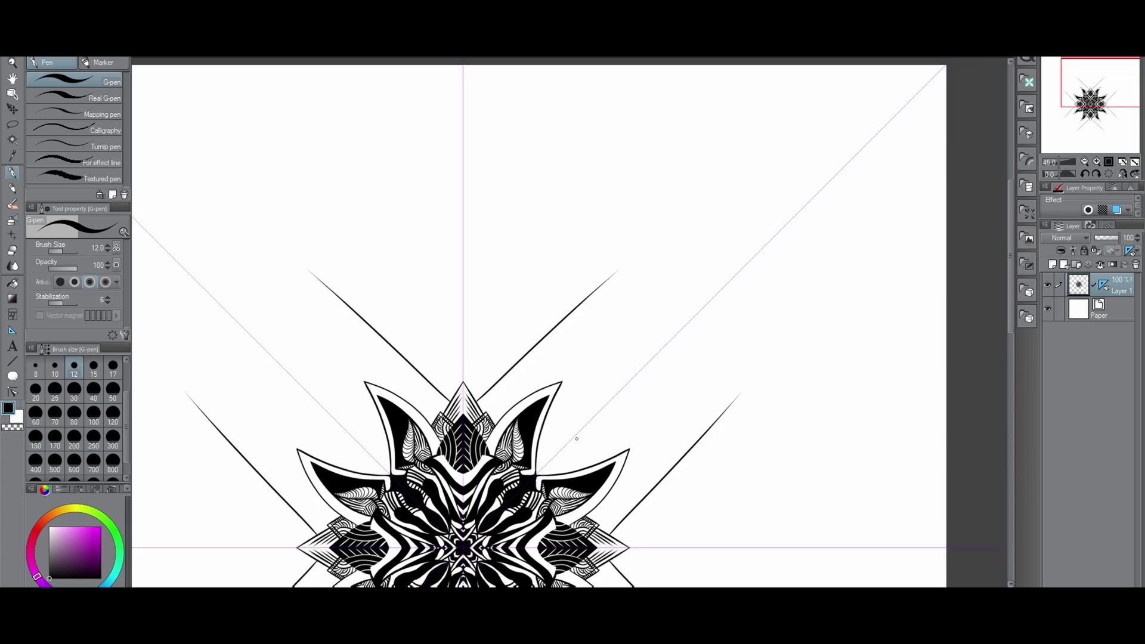
scroll(526, 107, "up", 2)
scroll(526, 108, "down", 4)
scroll(526, 108, "up", 4)
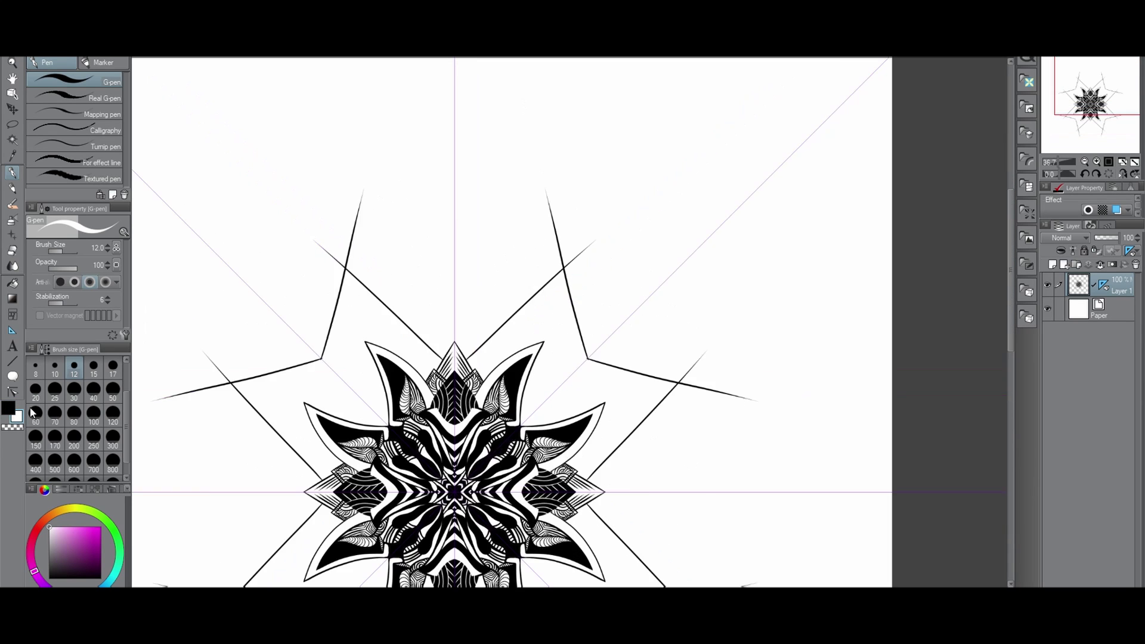
Step: Trim the overshooting line ends at the points and inner corners of the large star outline with white
scroll(601, 246, "up", 1)
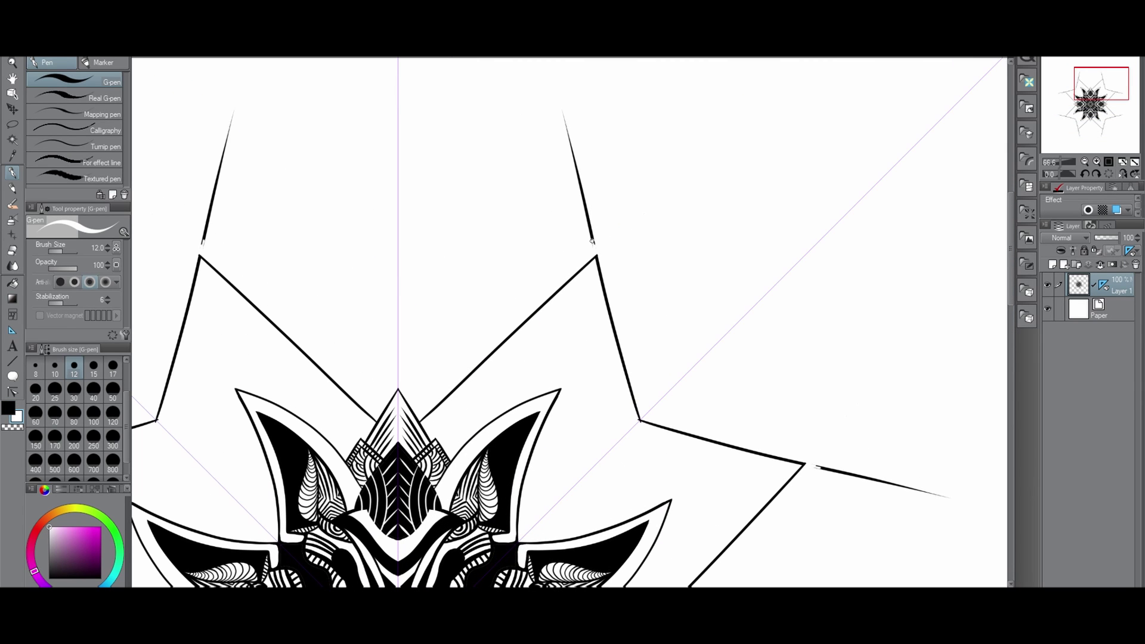
left_click_drag(568, 132, 587, 222)
scroll(659, 340, "up", 2)
left_click(631, 445)
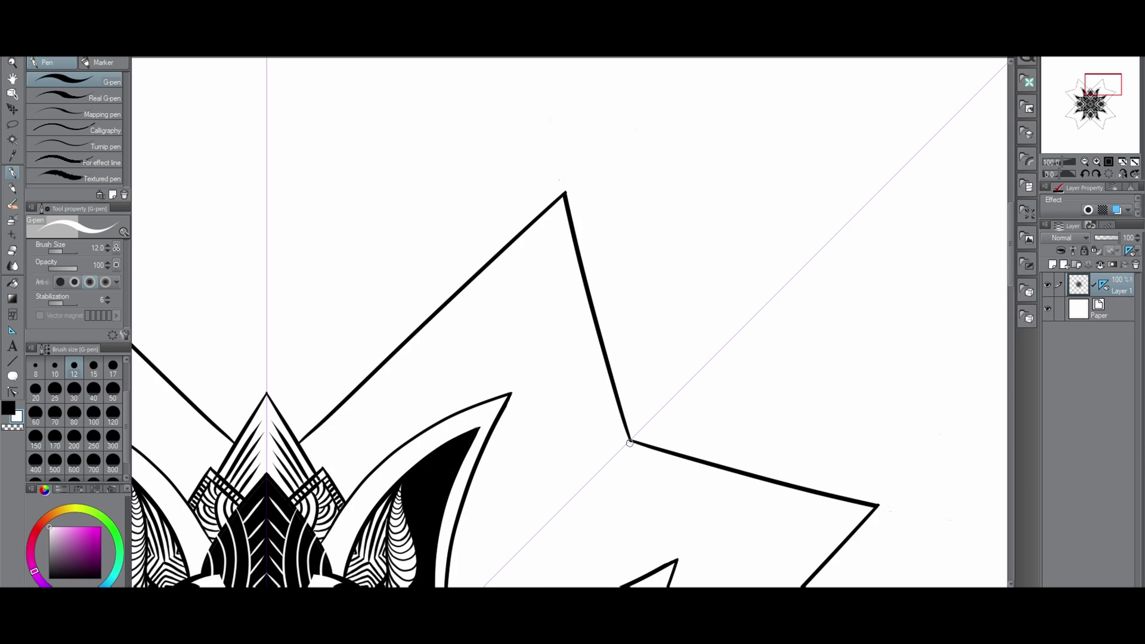
Step: Fill the area between the horns and the large outer star outline with black
scroll(801, 196, "down", 4)
scroll(768, 447, "down", 1)
scroll(768, 447, "down", 3)
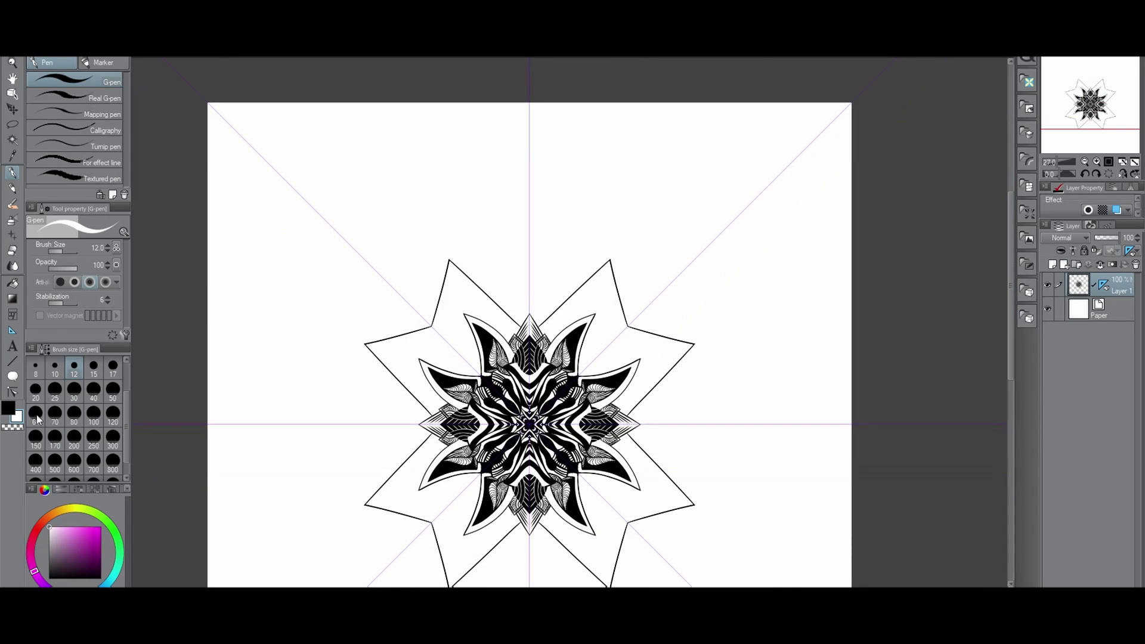
key("g")
left_click(629, 362)
scroll(612, 318, "up", 6)
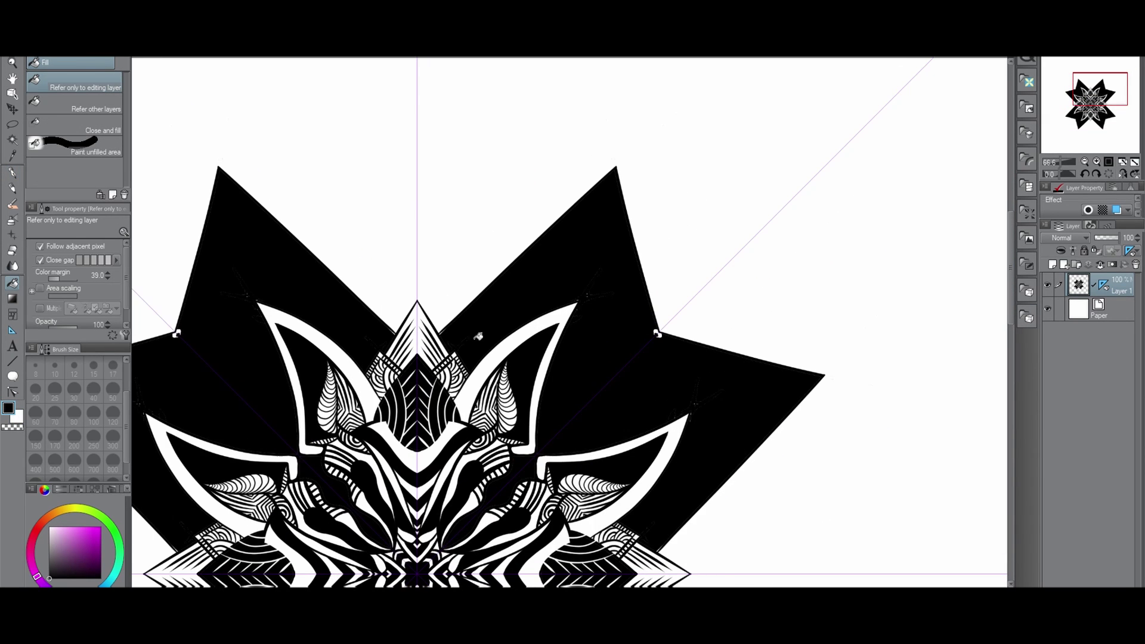
Step: Paint over the unfilled gaps at the star's inner corners and along its seams with black G-pen, and switch to white
key("p")
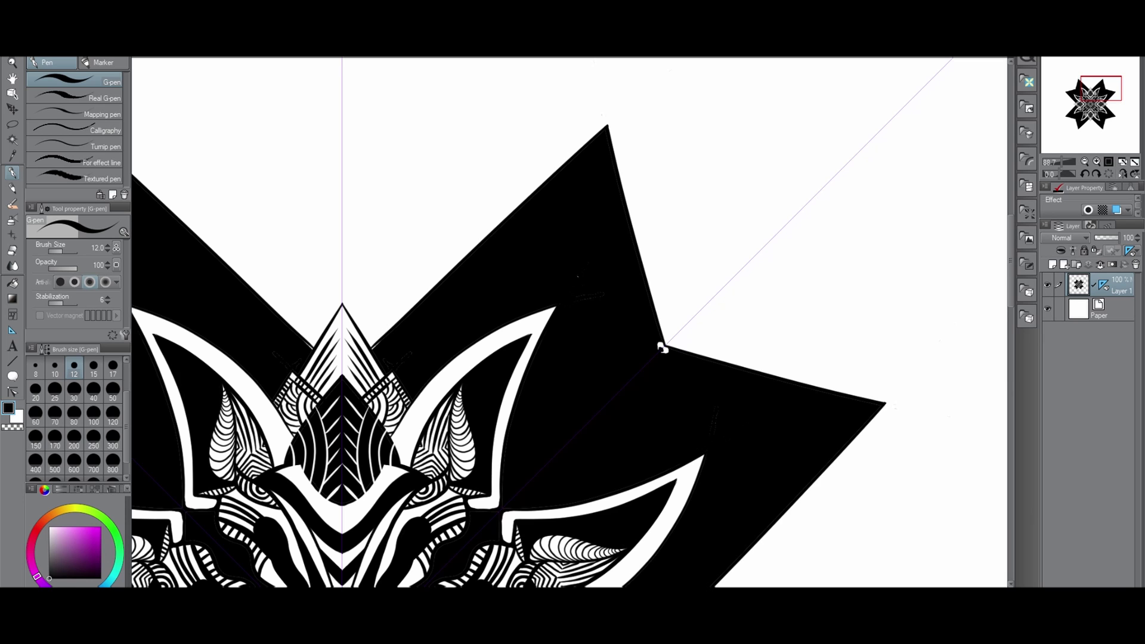
scroll(407, 358, "up", 3)
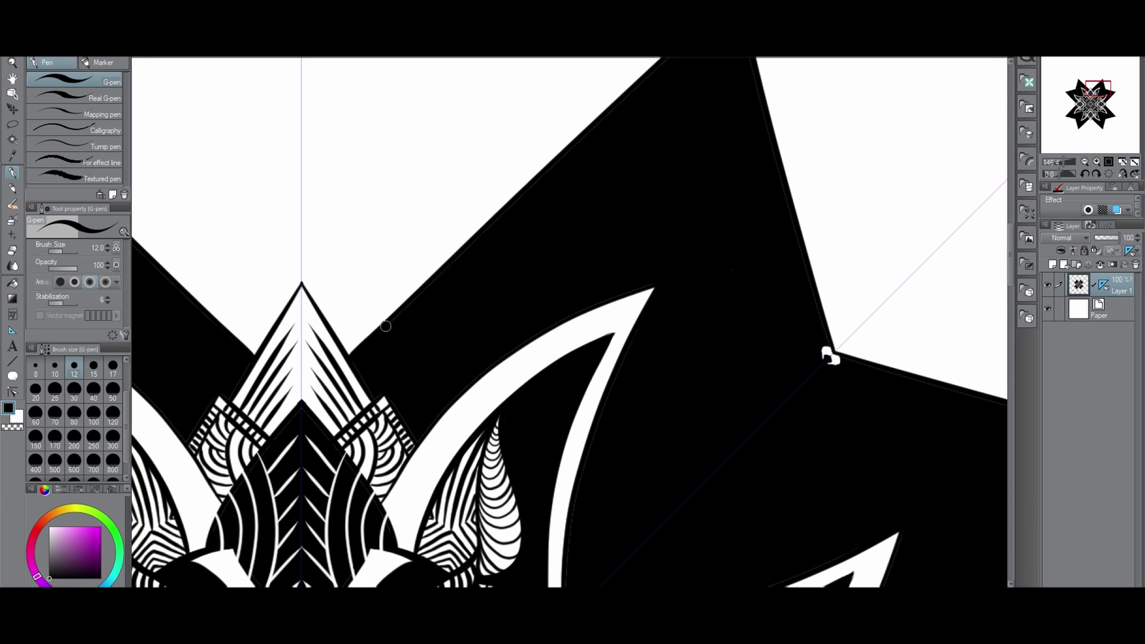
scroll(405, 375, "down", 4)
key("c")
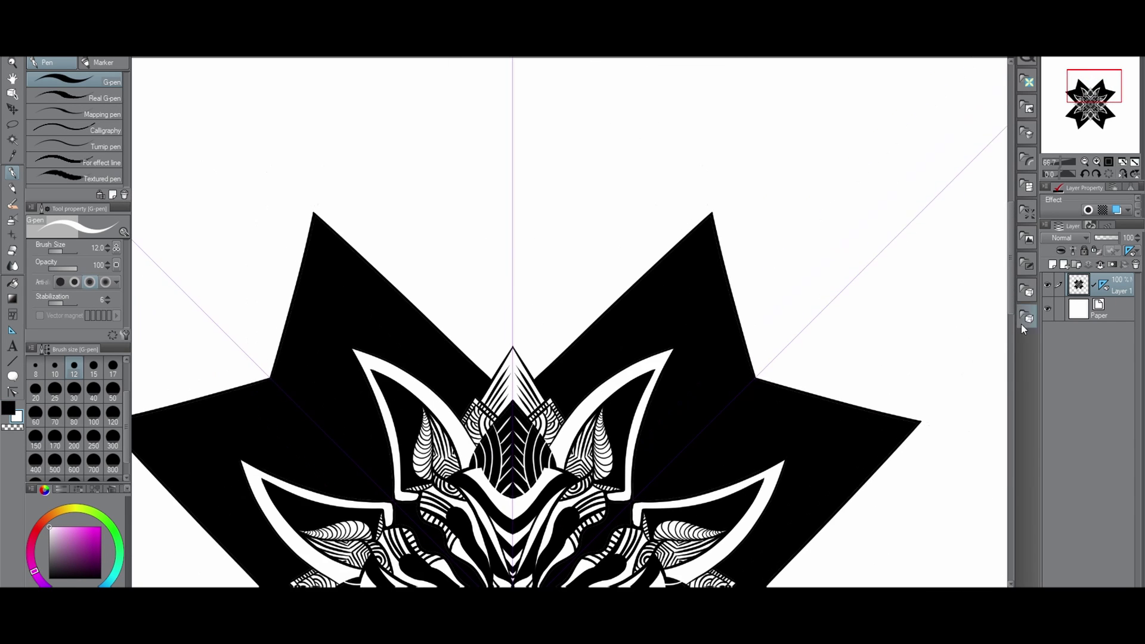
scroll(693, 365, "down", 3)
scroll(701, 245, "up", 12)
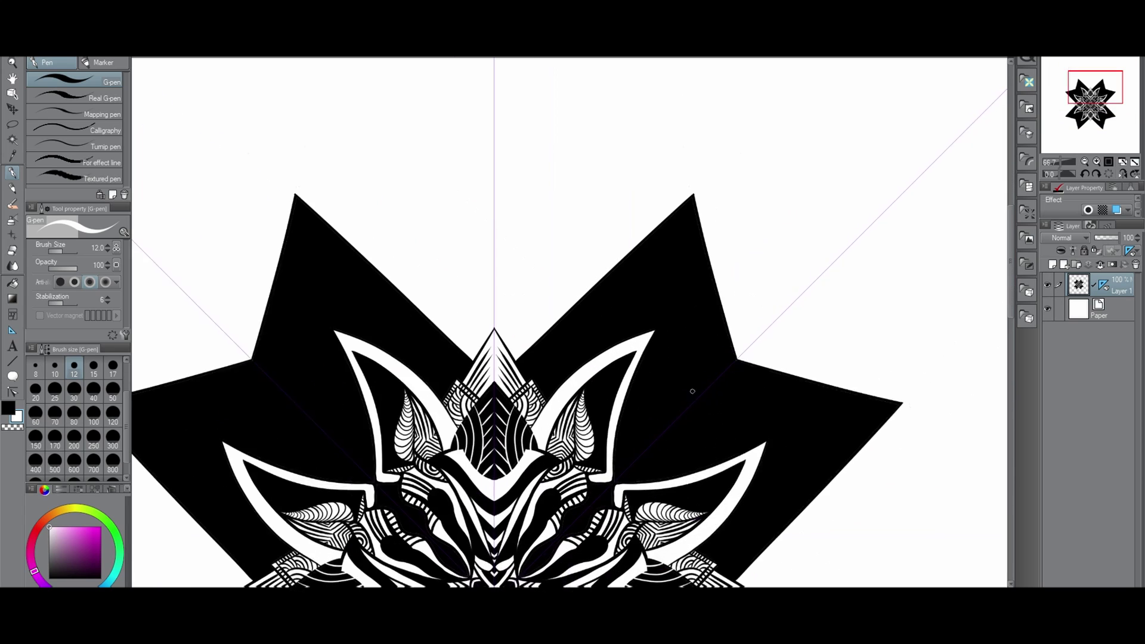
Step: Draw two long S-curved white lines from the outer edge of each horn to the star tip as a tapering tentacle outline
left_click_drag(607, 425, 693, 152)
key("ctrl+z")
scroll(694, 152, "down", 1)
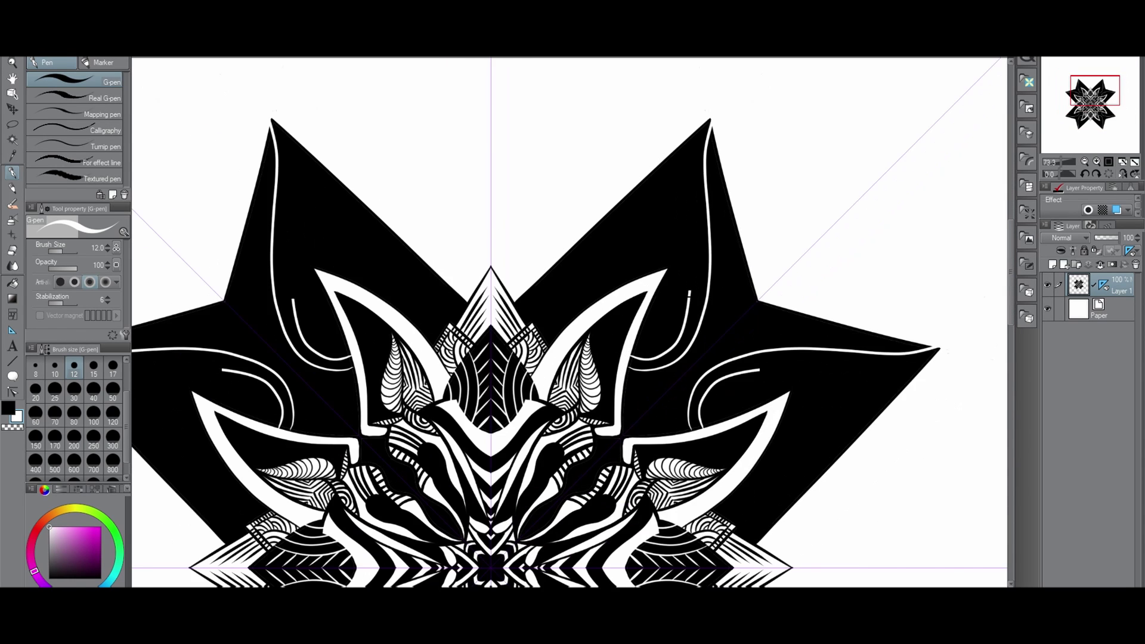
scroll(709, 209, "up", 3)
mouse_move(607, 400)
left_mouse_down()
mouse_move(689, 126)
mouse_move(696, 305)
mouse_move(665, 341)
left_mouse_up()
key("ctrl+z")
key("ctrl+z")
scroll(666, 340, "up", 2)
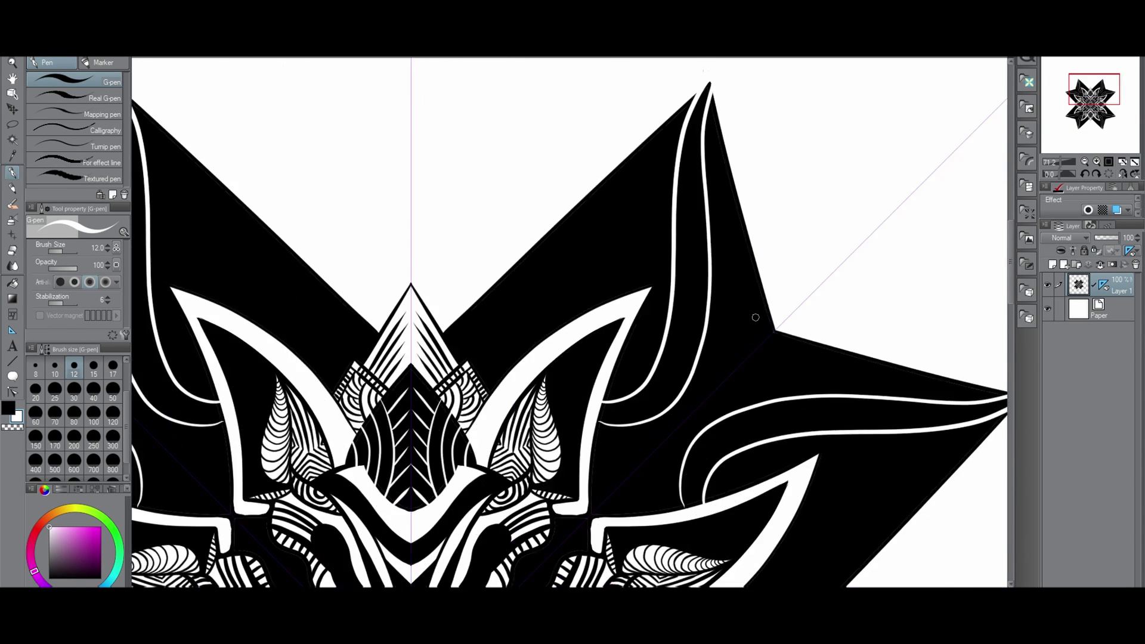
Step: Fill the long tentacle with closely spaced curved white bands from the horn down to the star tip
scroll(657, 450, "down", 1)
left_click_drag(626, 591, 530, 590)
left_click_drag(1010, 270, 1007, 403)
left_click_drag(566, 131, 556, 162)
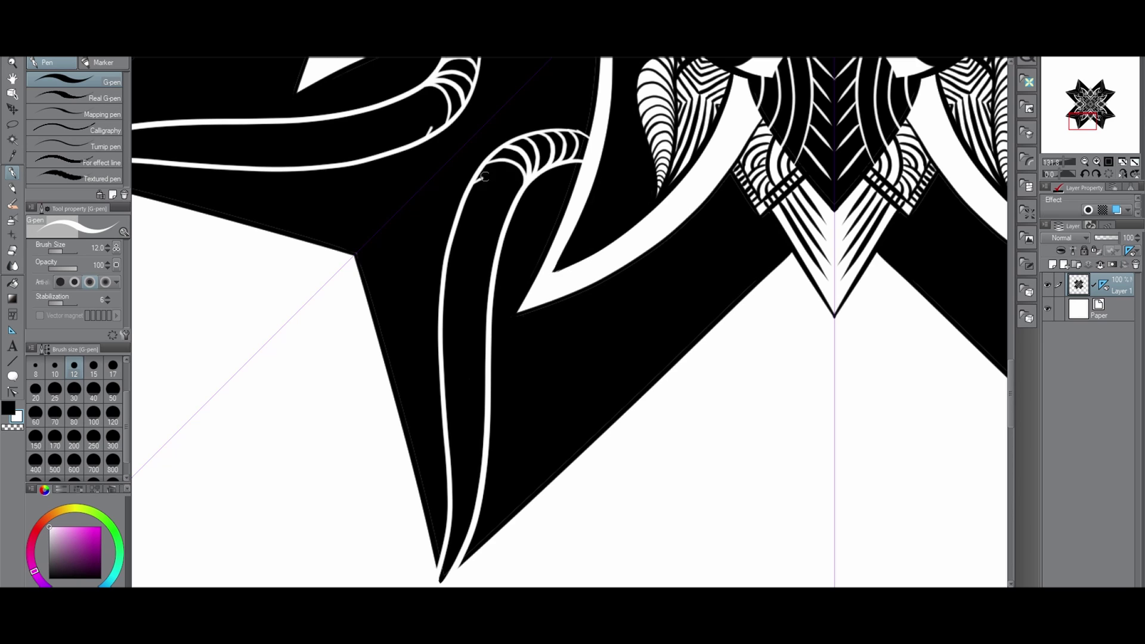
mouse_move(515, 175)
left_mouse_down()
mouse_move(468, 187)
mouse_move(459, 243)
left_mouse_up()
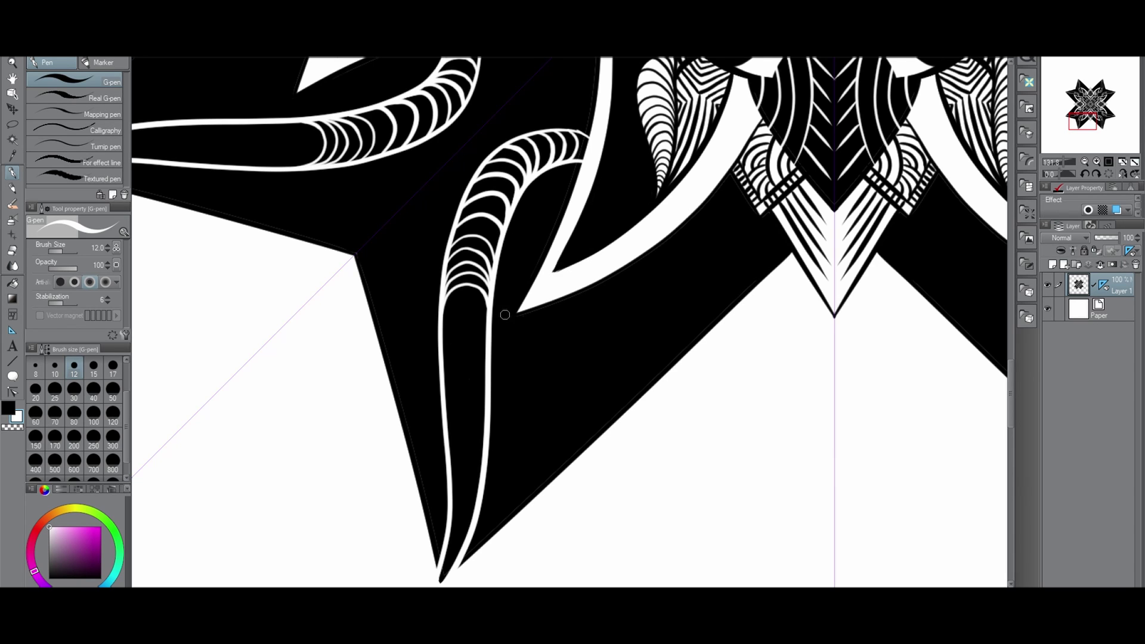
scroll(462, 259, "down", 2)
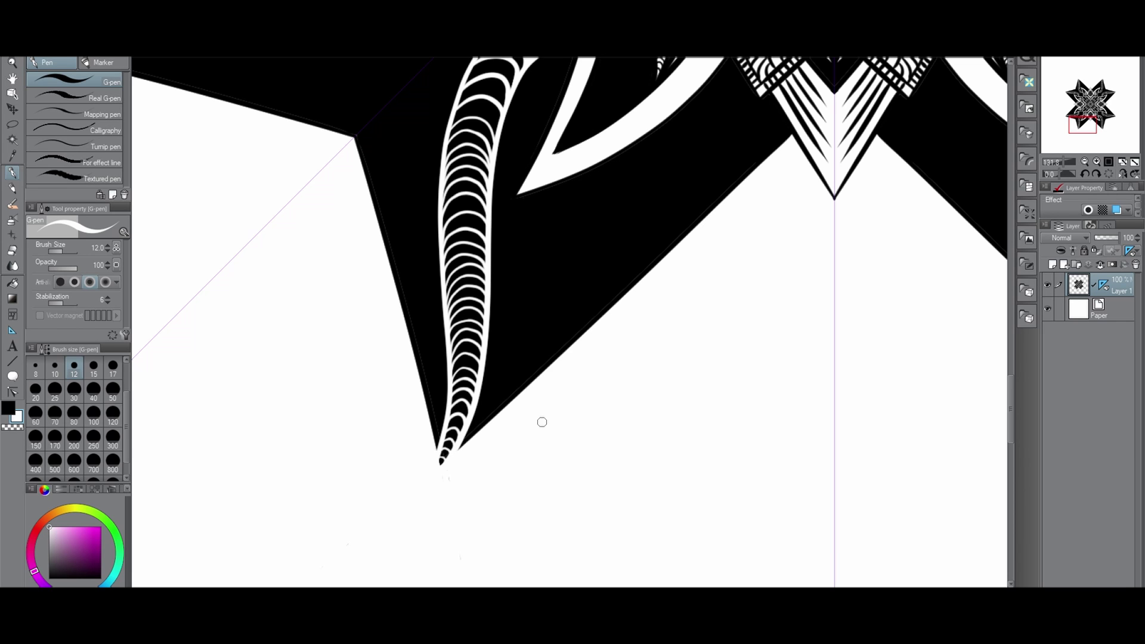
key("ctrl+0")
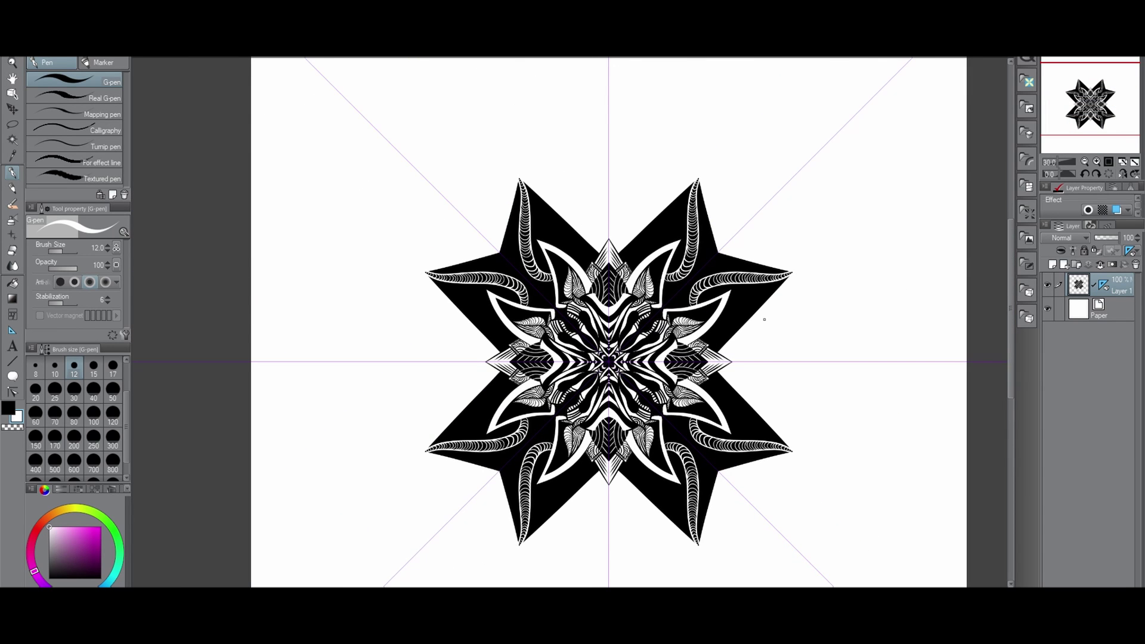
Step: Try curved white lines from beside the cross arms to the star tips along the outer edge of each point
scroll(764, 319, "down", 1)
scroll(632, 437, "up", 6)
left_click_drag(619, 418, 619, 320)
left_click_drag(578, 343, 482, 486)
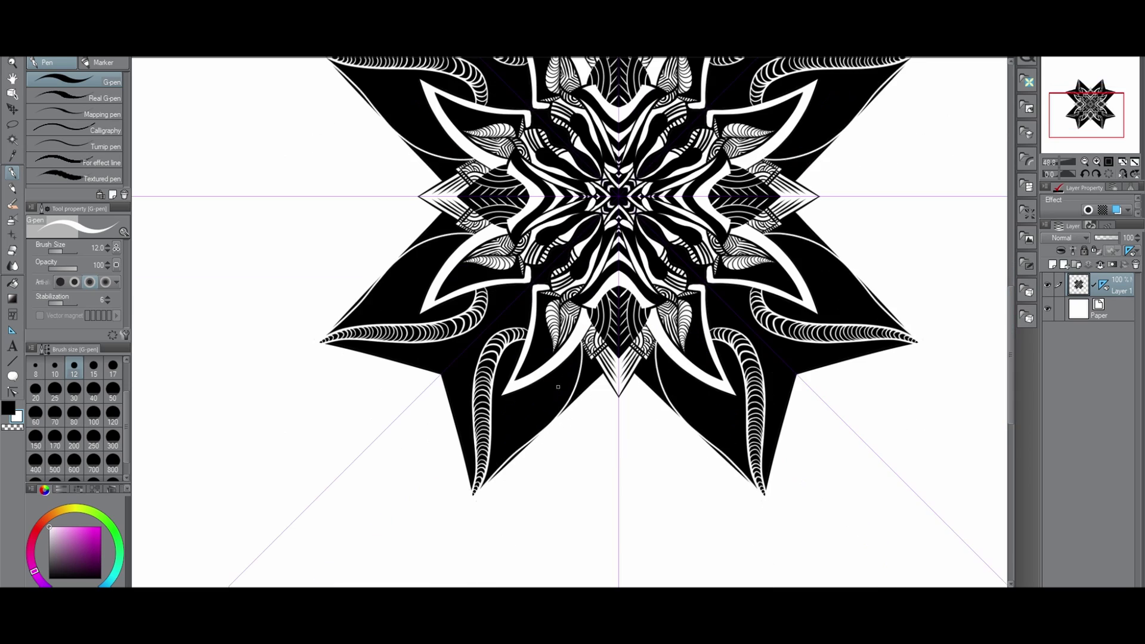
key("ctrl+z")
left_click_drag(578, 344, 489, 471)
key("ctrl+z")
mouse_move(578, 343)
left_mouse_down()
mouse_move(551, 420)
mouse_move(484, 479)
left_mouse_up()
key("ctrl+z")
left_click_drag(579, 346, 487, 472)
scroll(618, 406, "down", 4)
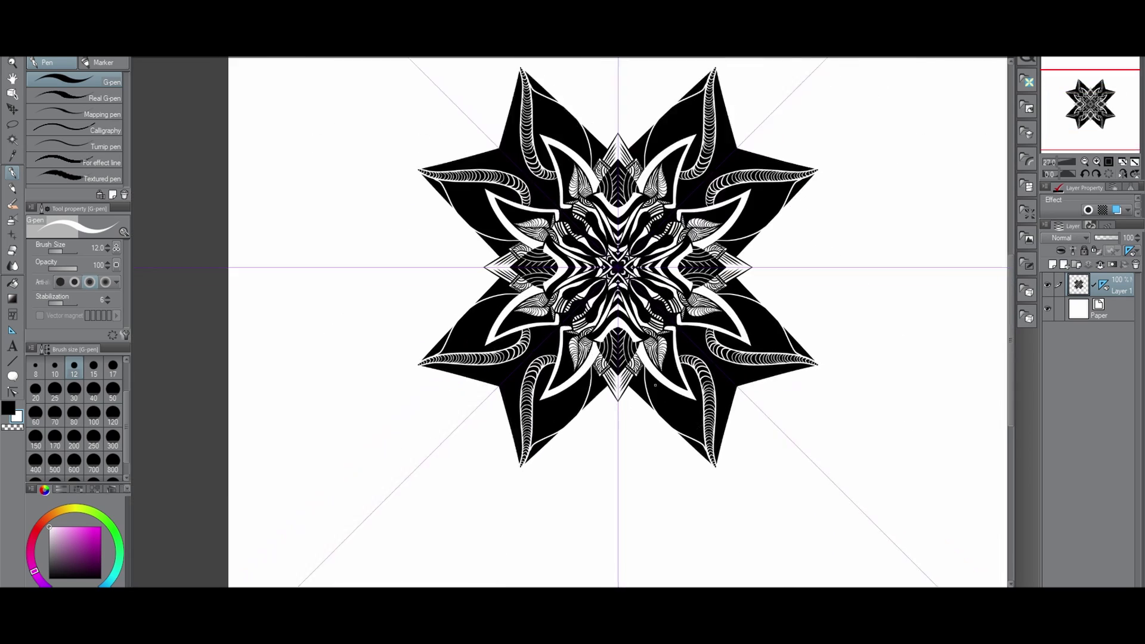
scroll(631, 392, "up", 6)
left_click_drag(549, 369, 463, 485)
key("ctrl+z")
mouse_move(550, 368)
left_mouse_down()
mouse_move(543, 411)
mouse_move(455, 504)
mouse_move(534, 407)
left_mouse_up()
key("ctrl+z")
key("ctrl+z")
scroll(596, 397, "down", 3)
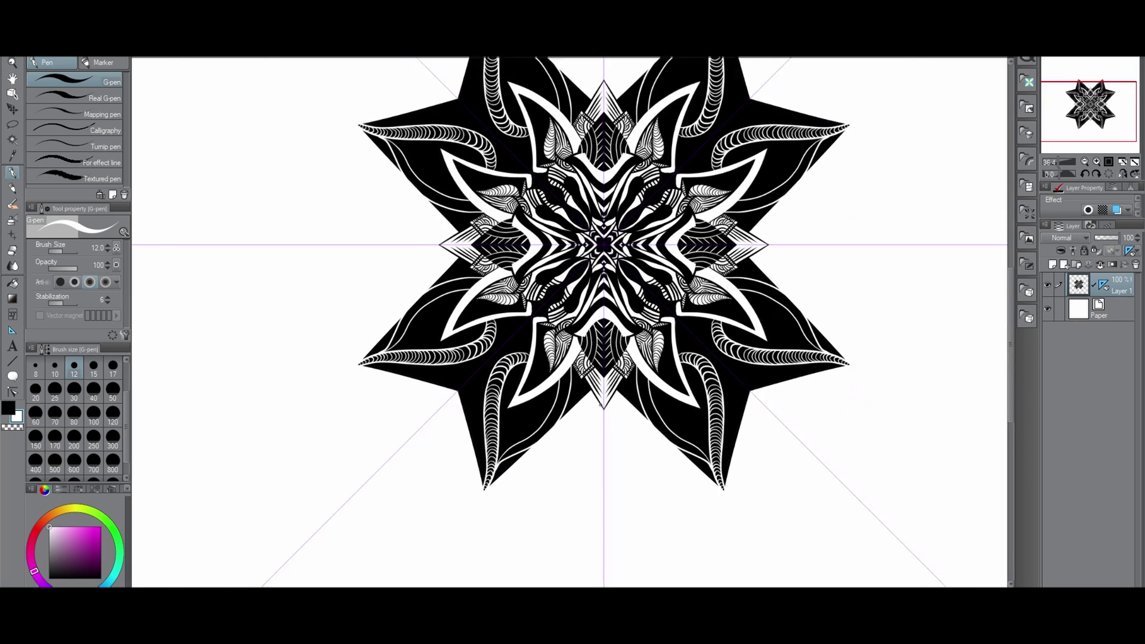
scroll(599, 397, "up", 5)
key("ctrl+z")
Step: Draw two curved white lines from each horn's inner edge to the star tip as a second, narrower tentacle outline
left_click_drag(557, 339, 426, 529)
left_click_drag(432, 507, 463, 461)
scroll(570, 440, "down", 3)
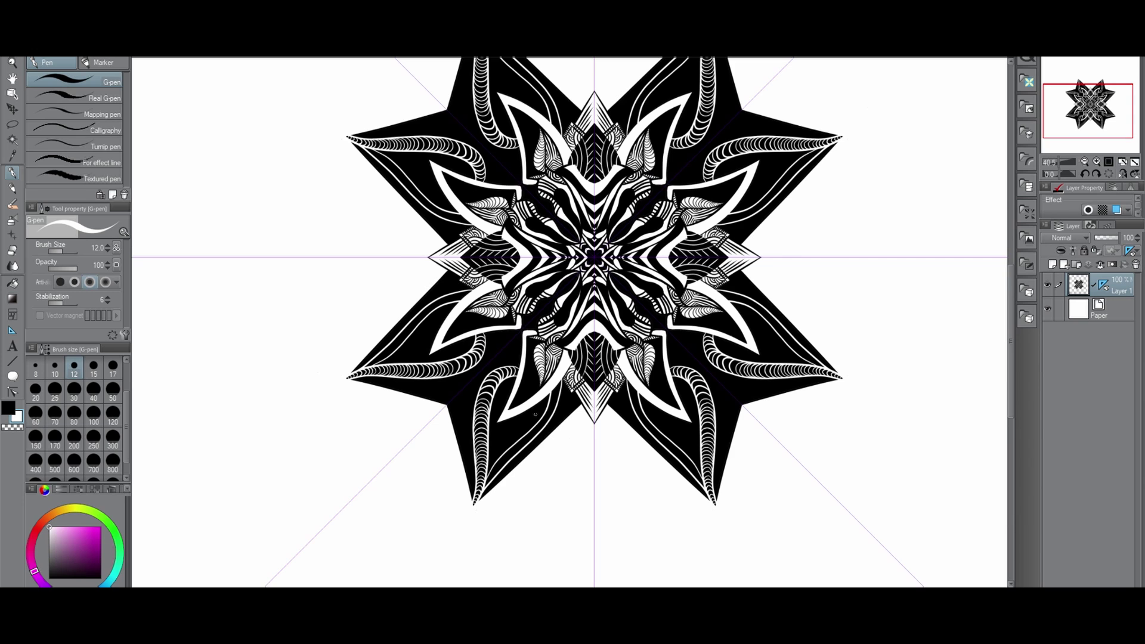
scroll(525, 430, "up", 2)
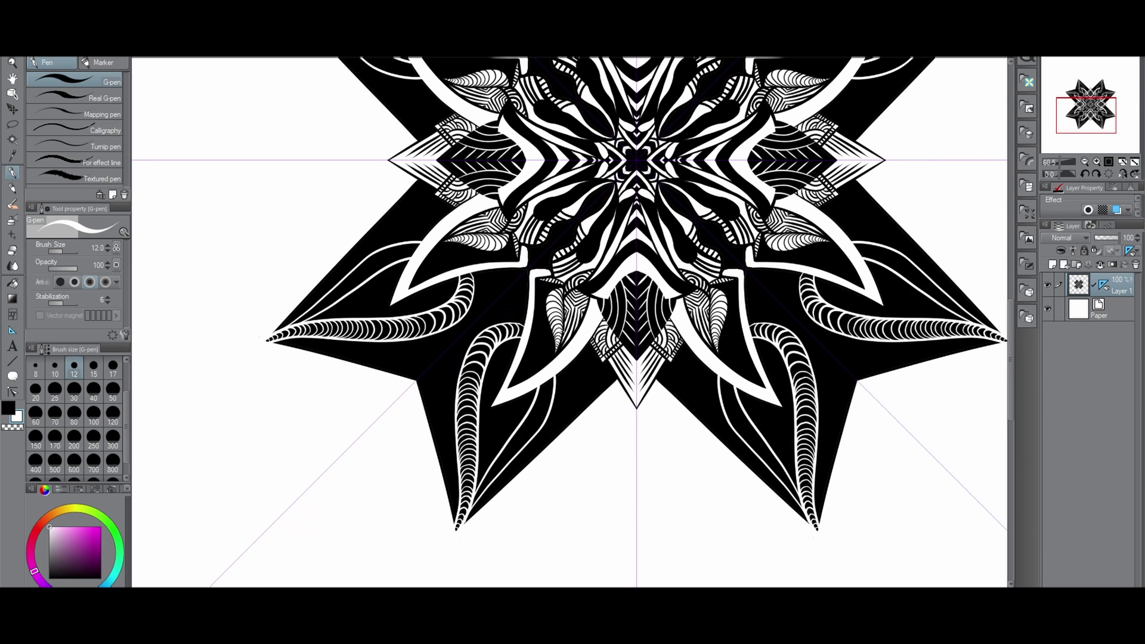
key("ctrl+z")
key("ctrl+z")
left_click_drag(473, 503, 536, 388)
Step: Fill the second, narrower tentacle with curved white bands down to the star tip
scroll(566, 388, "up", 1)
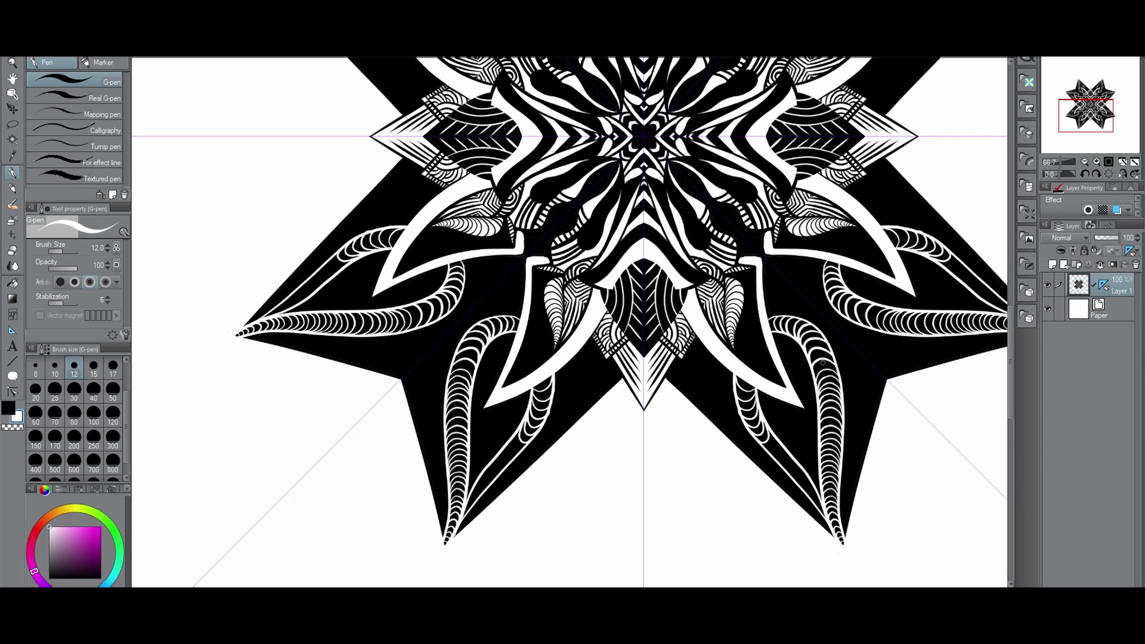
scroll(539, 420, "up", 2)
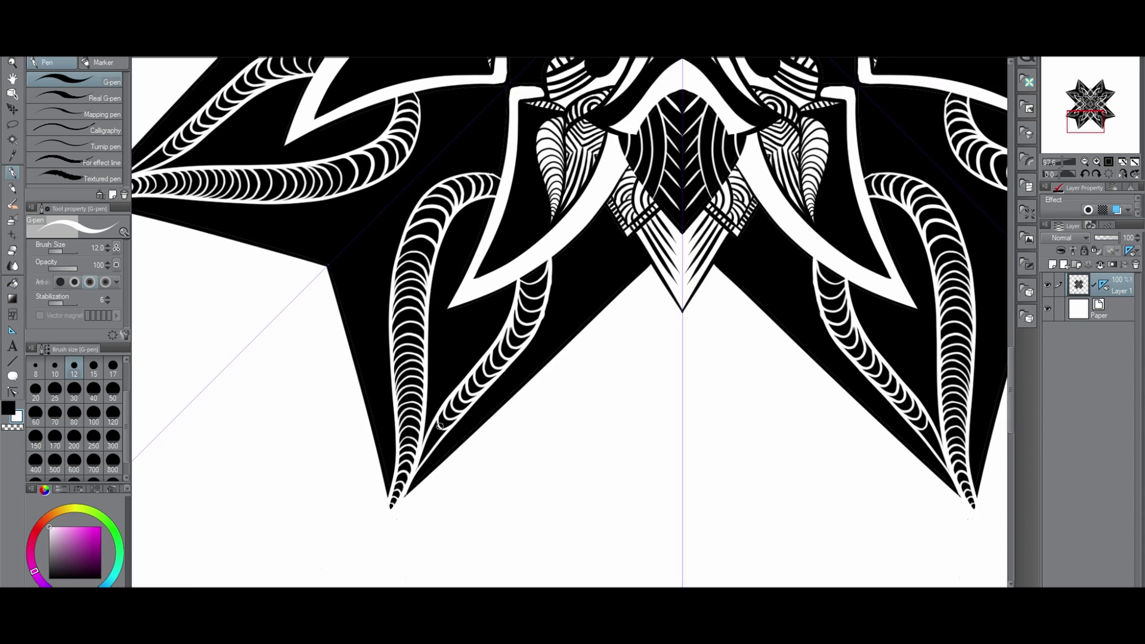
scroll(424, 451, "down", 3)
Step: Outline a short third tentacle between the second one and the cross arm, and fill it with curved white bands
scroll(544, 286, "up", 3)
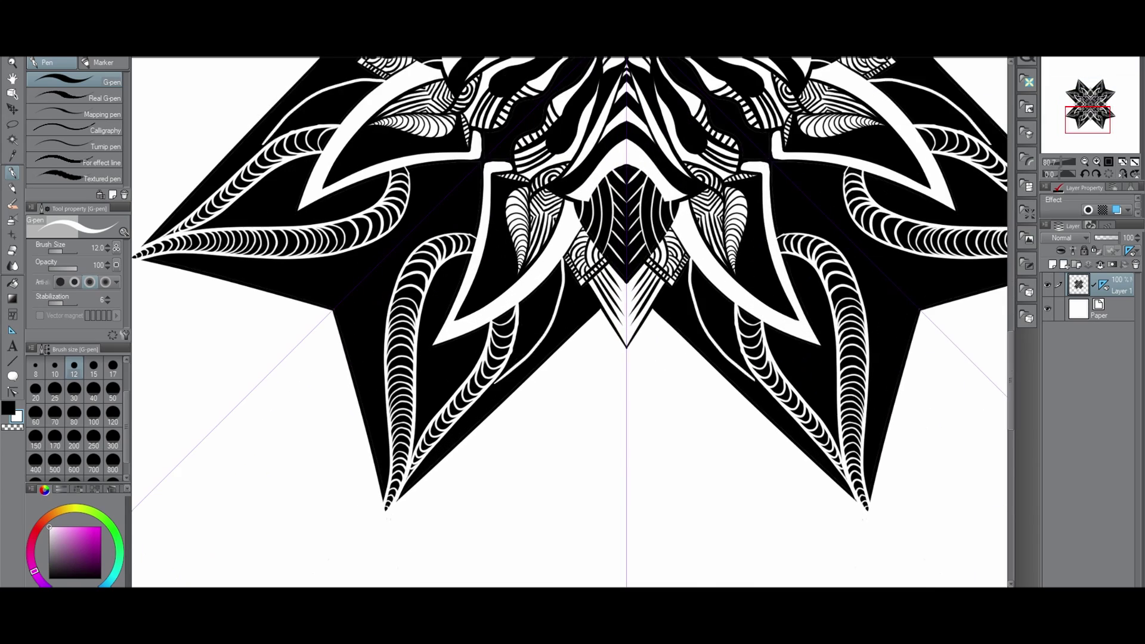
scroll(544, 286, "up", 1)
scroll(526, 323, "up", 2)
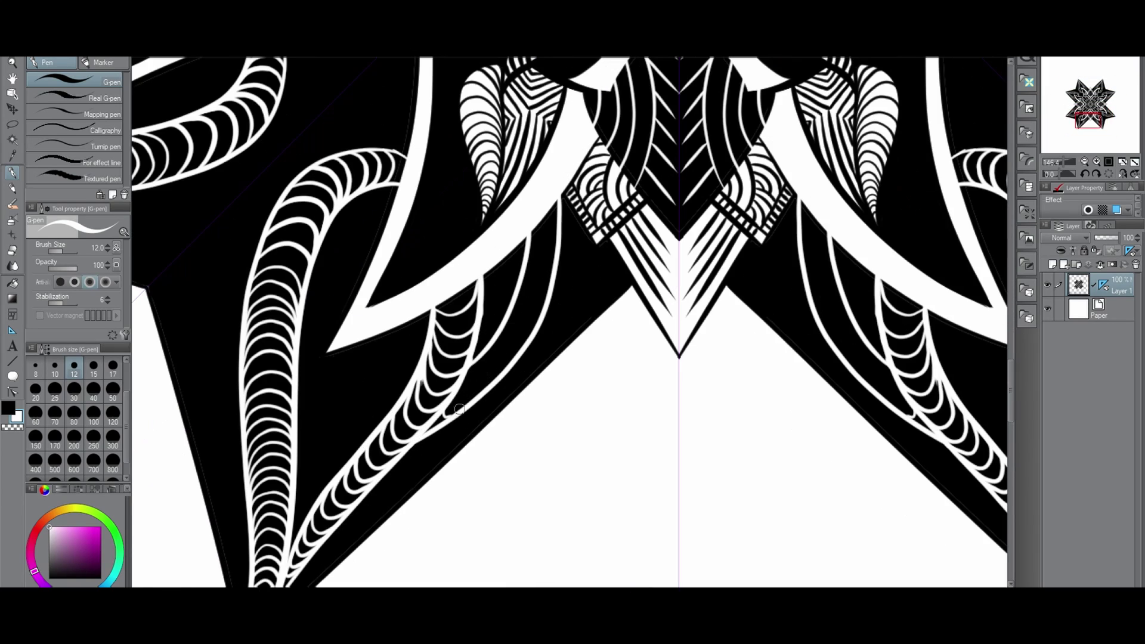
left_click_drag(515, 310, 535, 276)
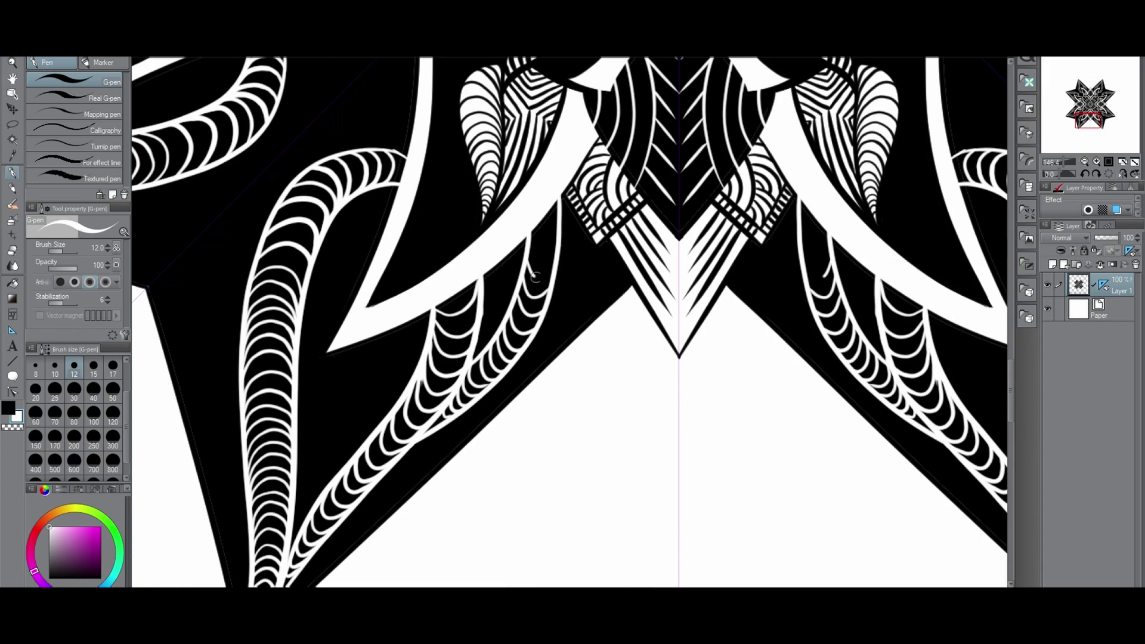
scroll(550, 208, "down", 4)
Step: Try curved white lines across the black gap between the two long tentacles on the diagonal axis
scroll(400, 307, "up", 3)
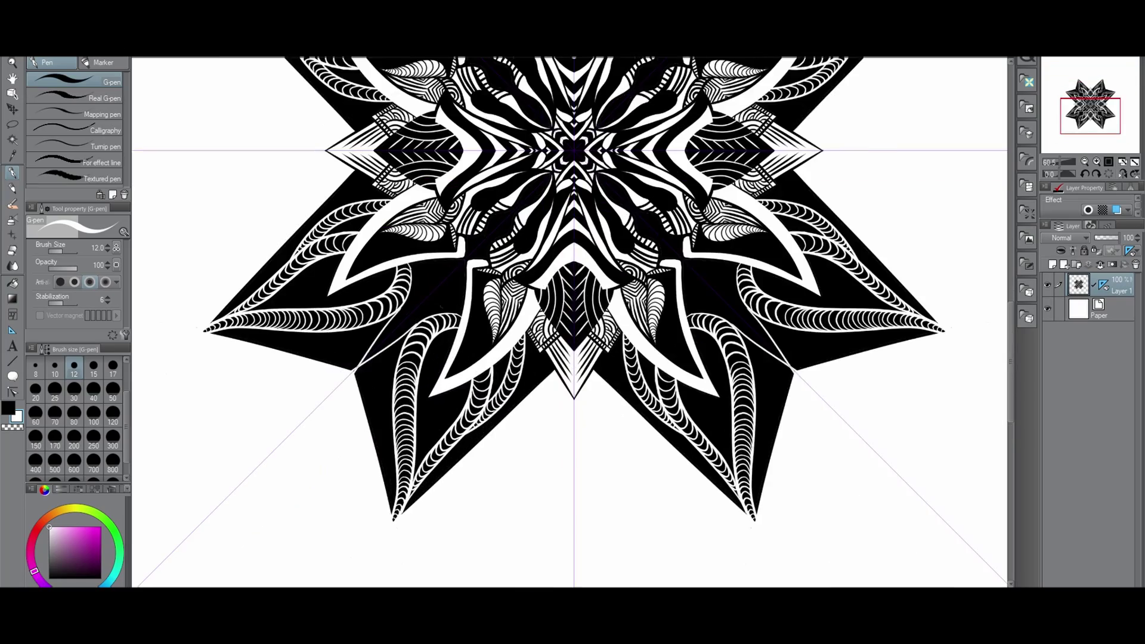
key("ctrl+z")
left_click_drag(383, 316, 449, 252)
scroll(457, 244, "down", 2)
scroll(424, 298, "up", 3)
scroll(453, 251, "down", 2)
scroll(454, 251, "up", 2)
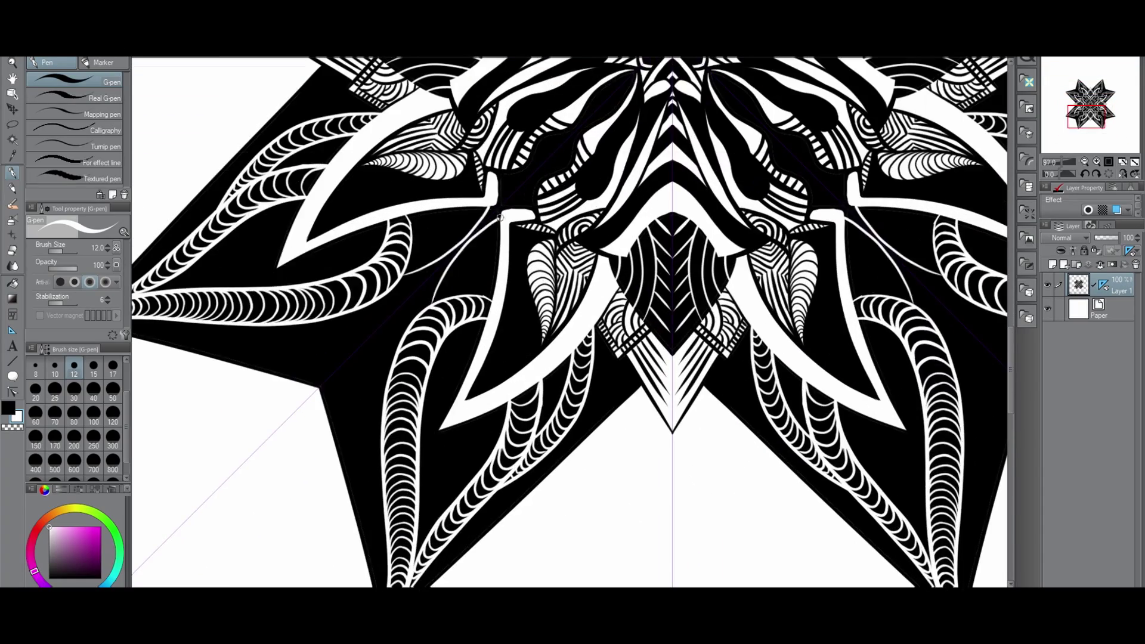
key("ctrl+z")
Step: Draw concentric white arcs on both sides of the diagonal axis between the long tentacles and the horn bases
scroll(545, 221, "down", 2)
scroll(450, 259, "down", 2)
scroll(450, 259, "up", 4)
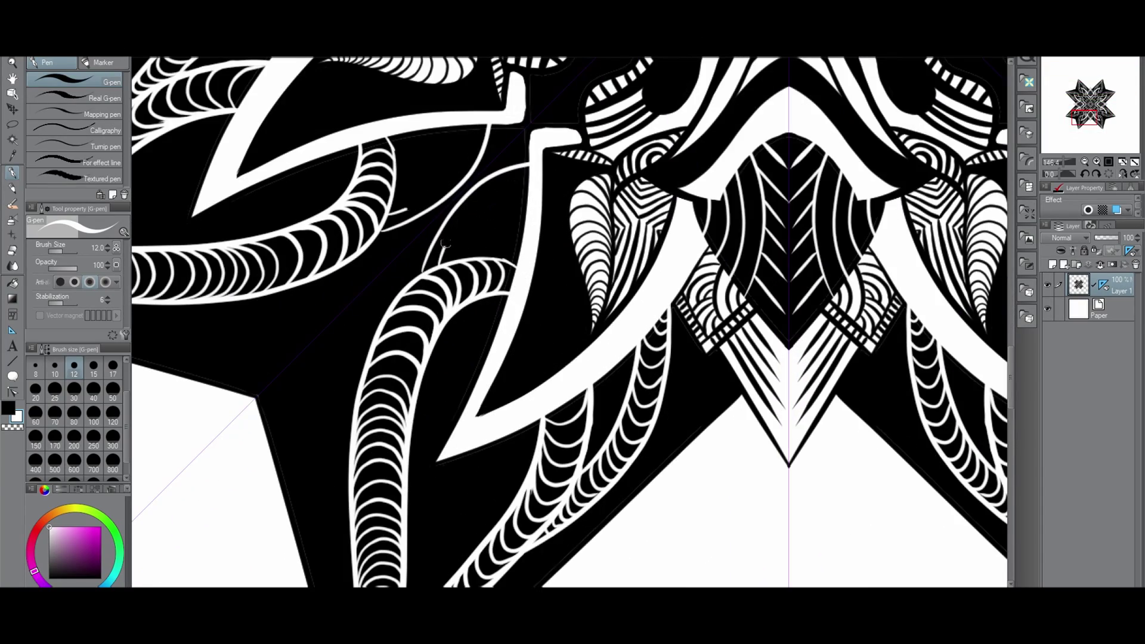
scroll(450, 259, "down", 1)
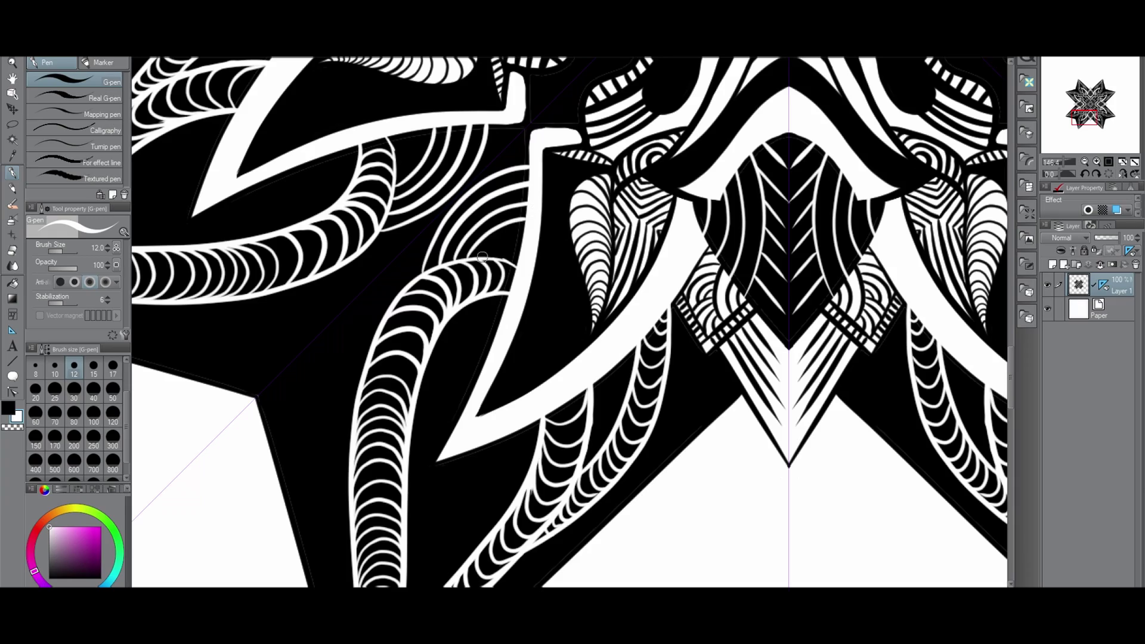
scroll(451, 259, "down", 1)
scroll(708, 241, "down", 1)
scroll(707, 241, "down", 1)
Step: Draw nested white contour lines along the long tentacles that meet in points toward the star's inner corners
scroll(708, 241, "up", 1)
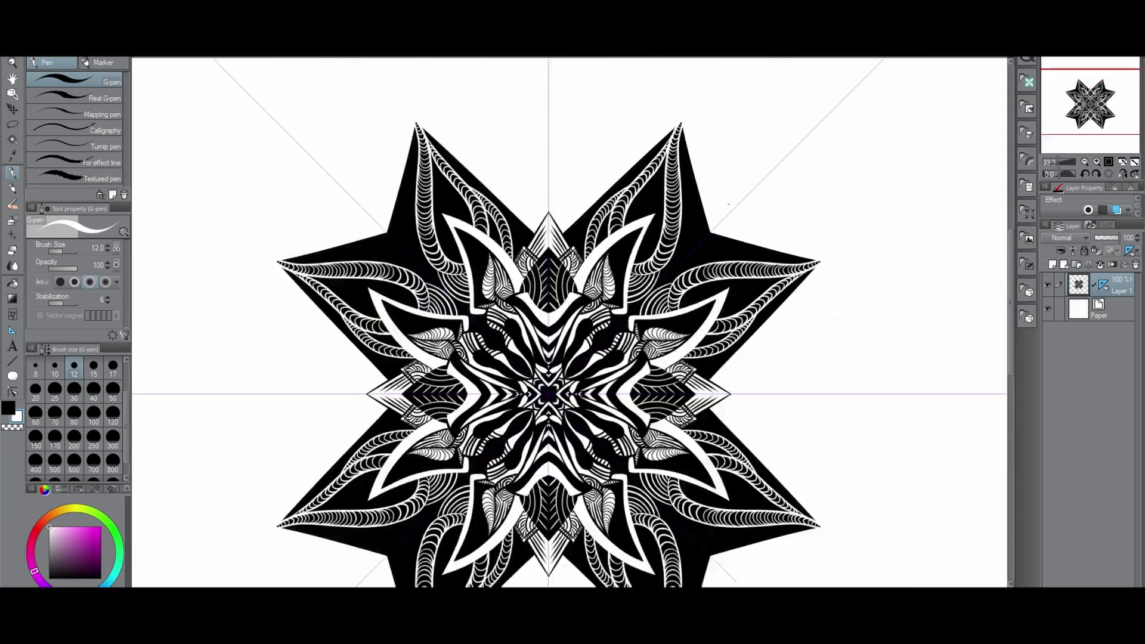
scroll(708, 241, "up", 1)
scroll(708, 241, "down", 1)
scroll(708, 241, "up", 3)
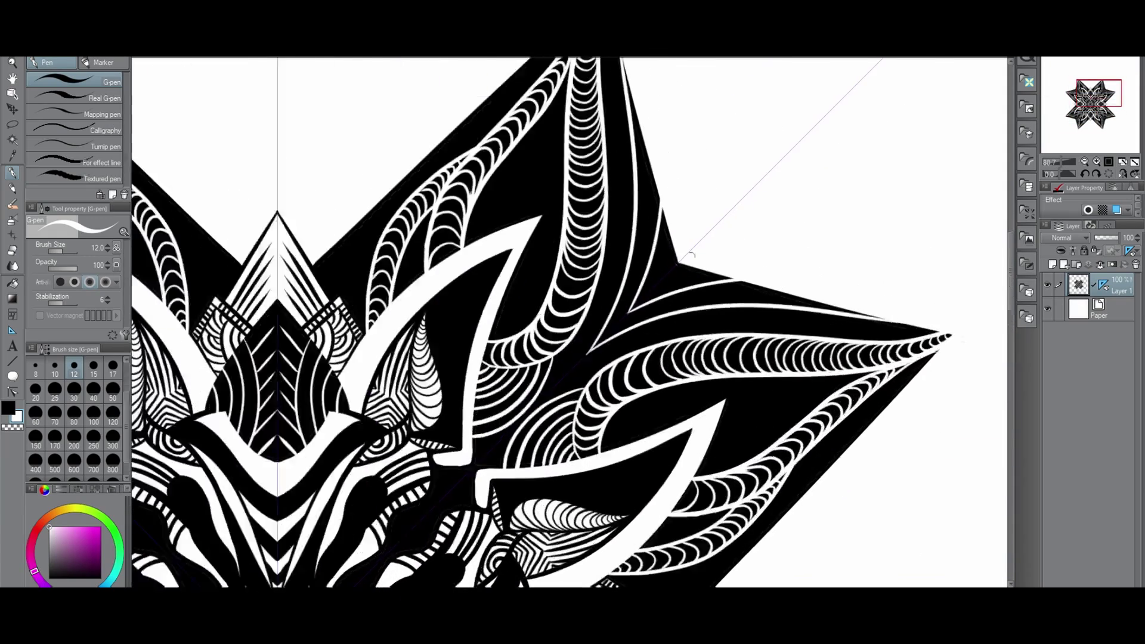
scroll(537, 197, "down", 2)
scroll(529, 195, "up", 2)
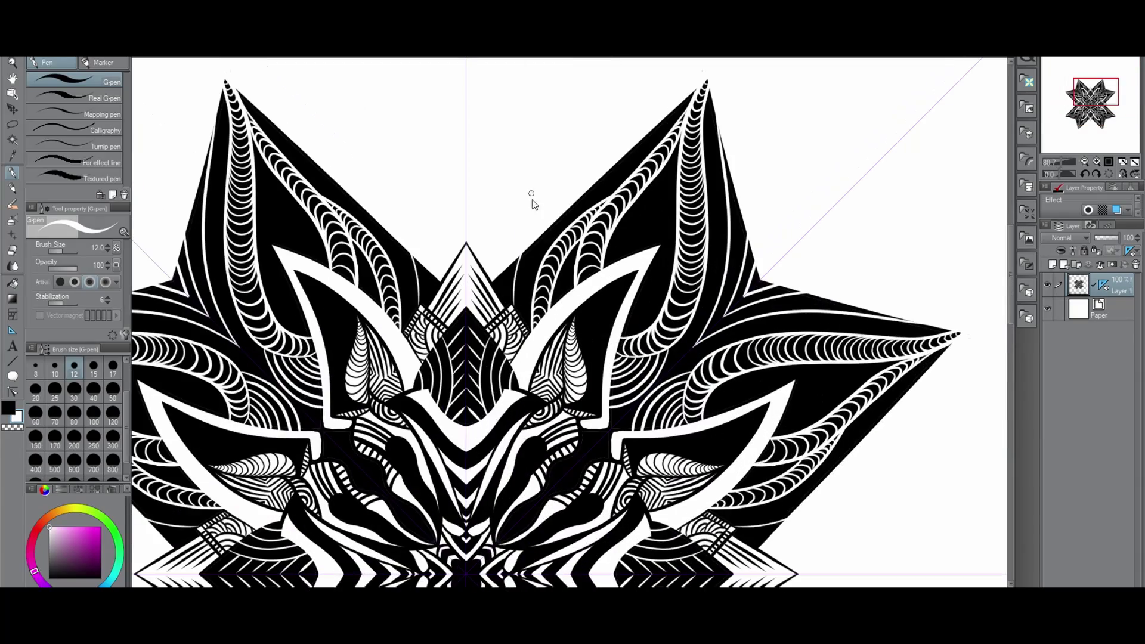
Step: Add curved white contour lines in the black strip between the short tentacle, the cross arm and the star's outer edge
scroll(537, 215, "down", 1)
scroll(461, 271, "up", 2)
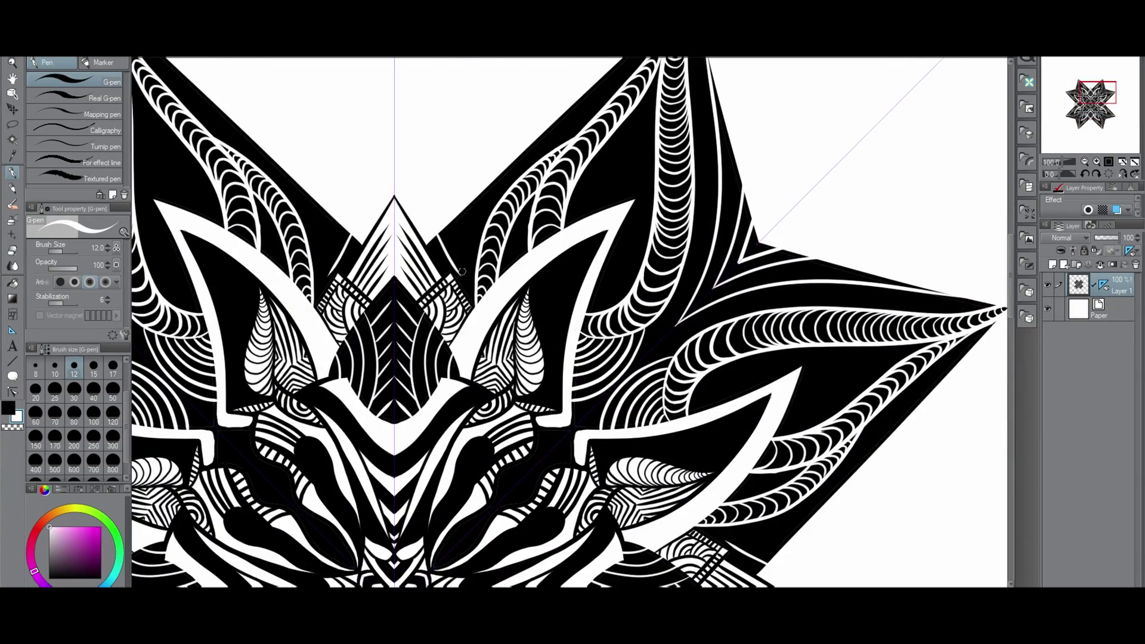
scroll(464, 269, "up", 1)
left_click_drag(466, 279, 514, 175)
mouse_move(449, 237)
left_mouse_down()
mouse_move(461, 253)
mouse_move(472, 218)
left_mouse_up()
scroll(551, 385, "down", 7)
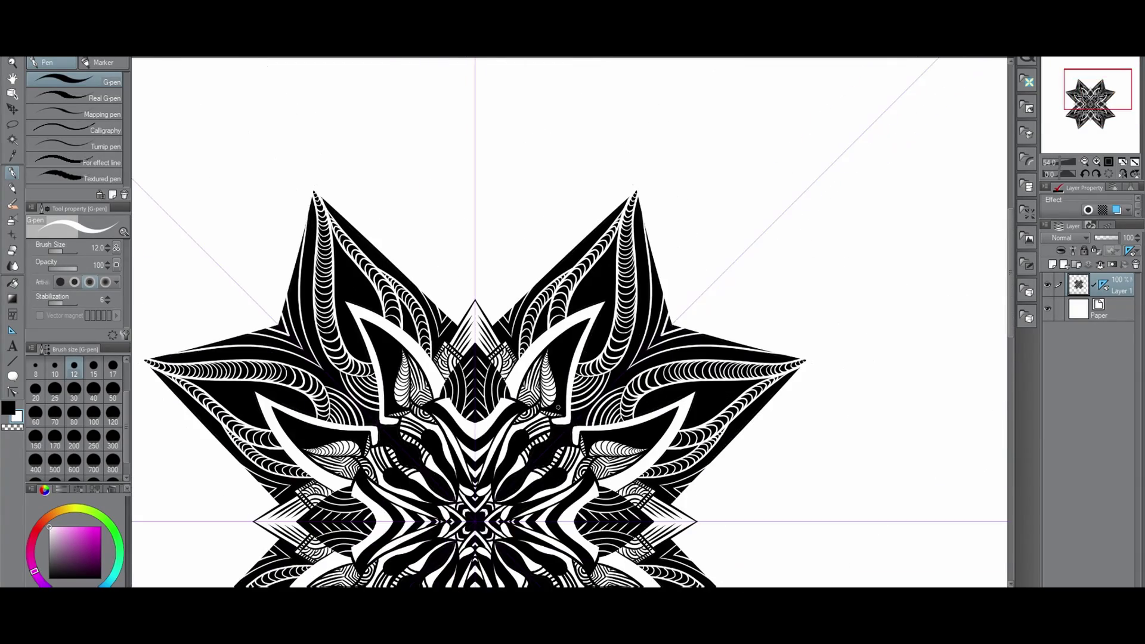
Step: Review the whole mandala and its star points at different magnifications
scroll(706, 402, "up", 6)
scroll(706, 402, "down", 3)
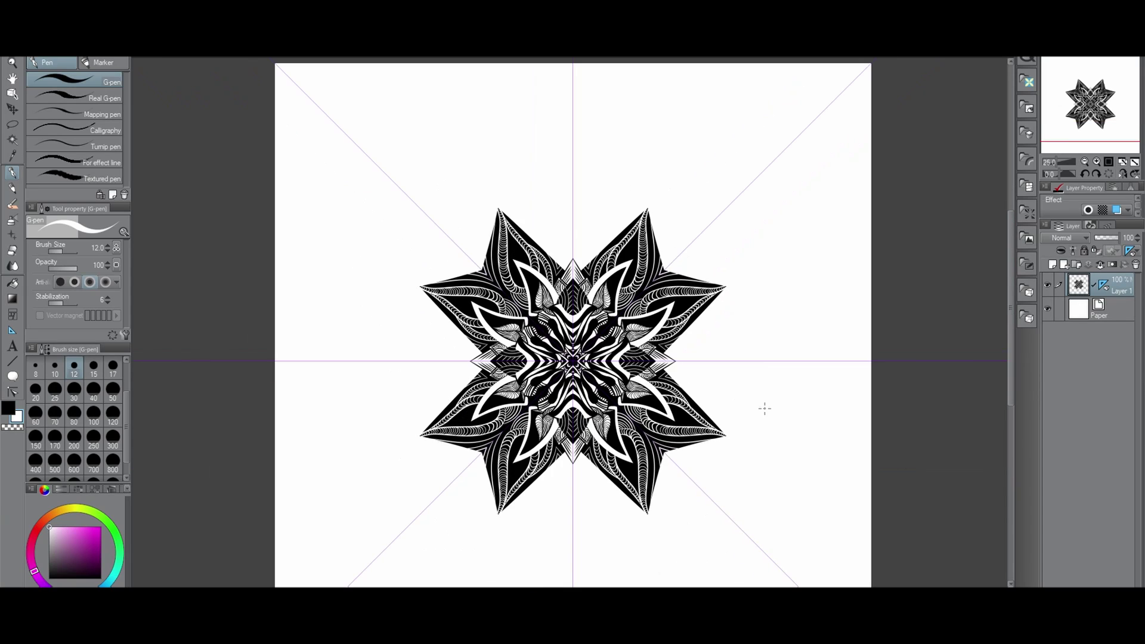
scroll(724, 398, "up", 4)
left_click_drag(1011, 364, 1012, 372)
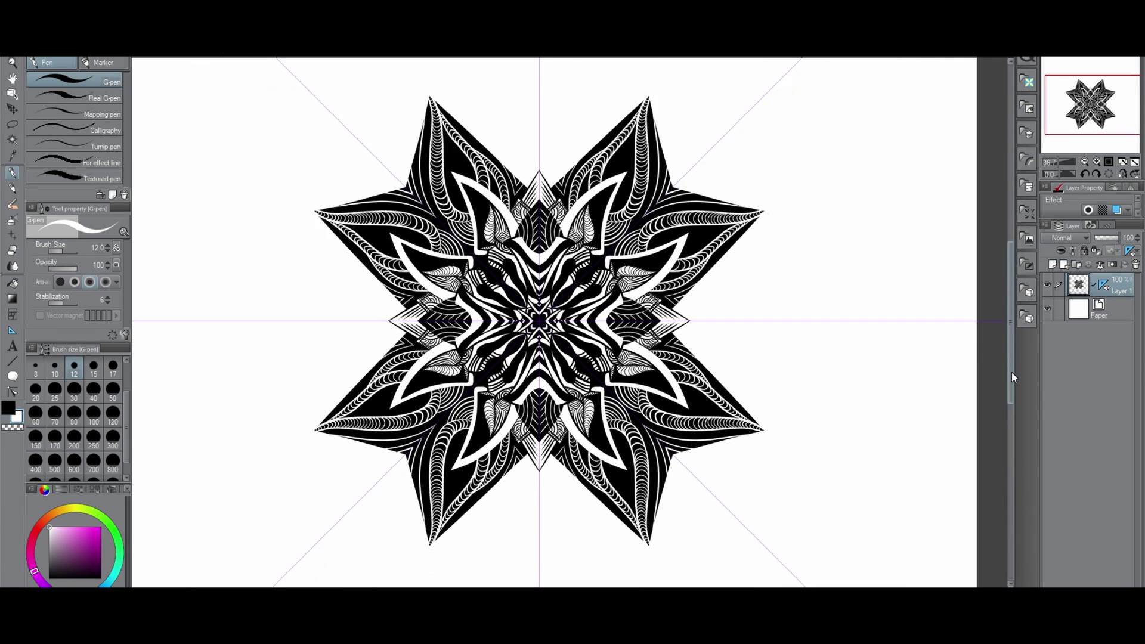
scroll(734, 473, "down", 4)
scroll(733, 475, "up", 4)
scroll(746, 480, "down", 1)
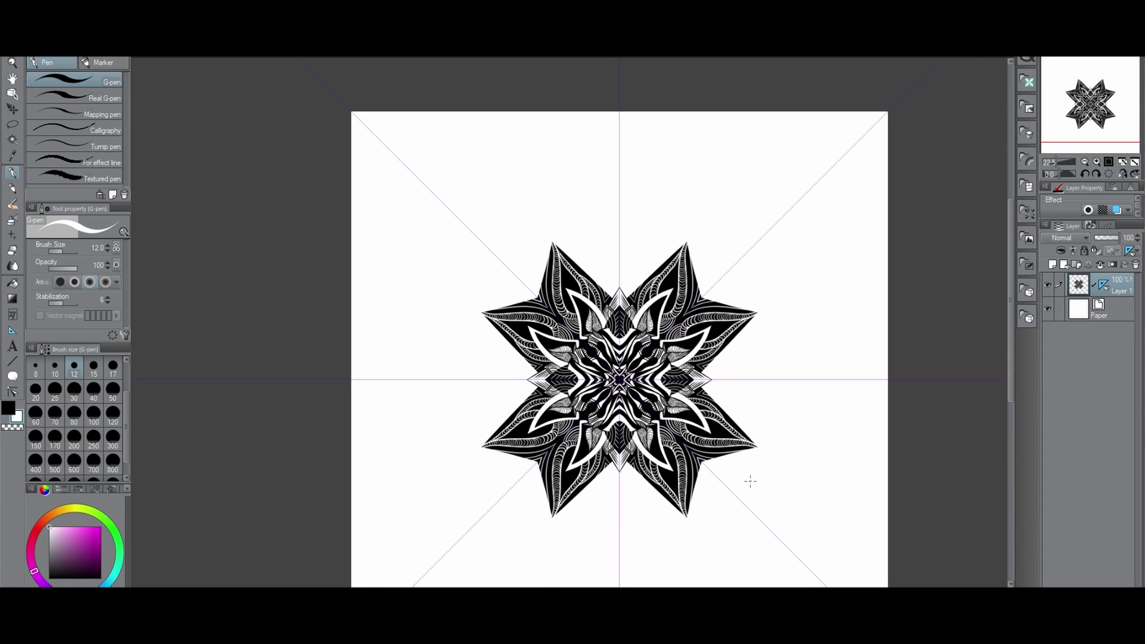
scroll(751, 481, "up", 4)
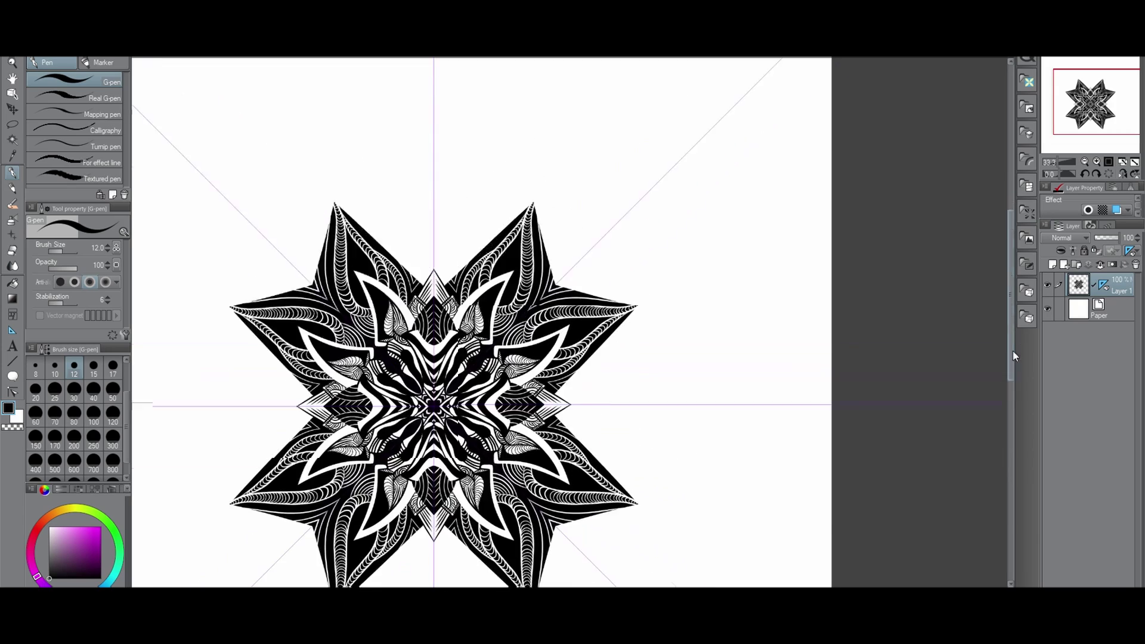
Step: Draw two nested black arches that peak on the symmetry axis and span the gap between neighbouring outer star points
scroll(528, 424, "up", 1)
left_click_drag(504, 344, 587, 413)
scroll(582, 345, "up", 5)
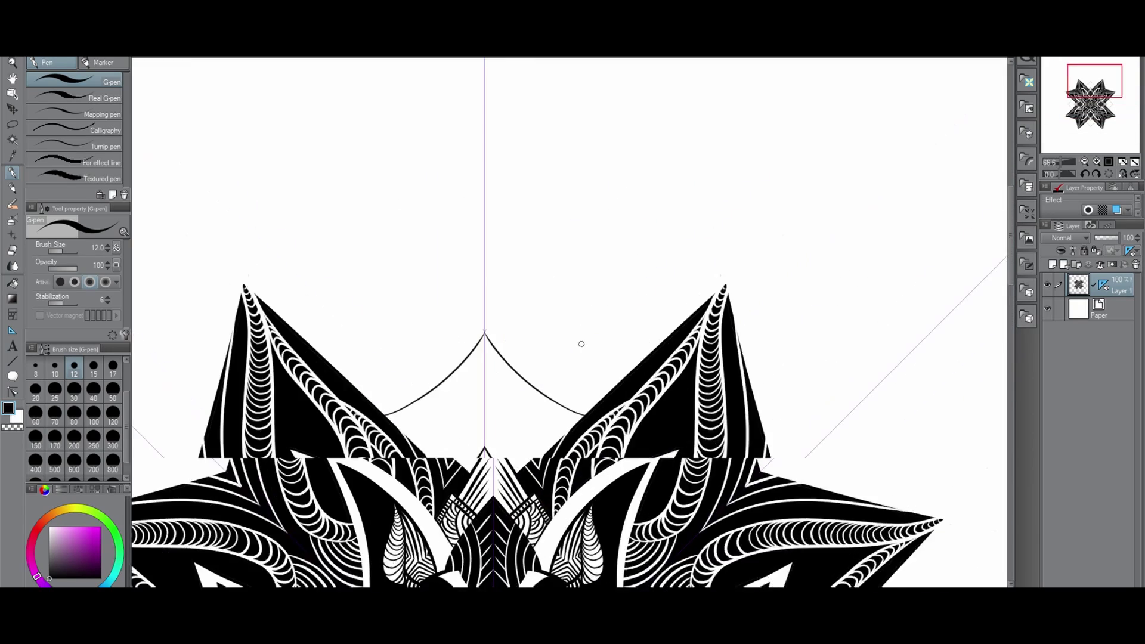
left_click_drag(326, 454, 450, 378)
scroll(485, 318, "up", 2)
key("x")
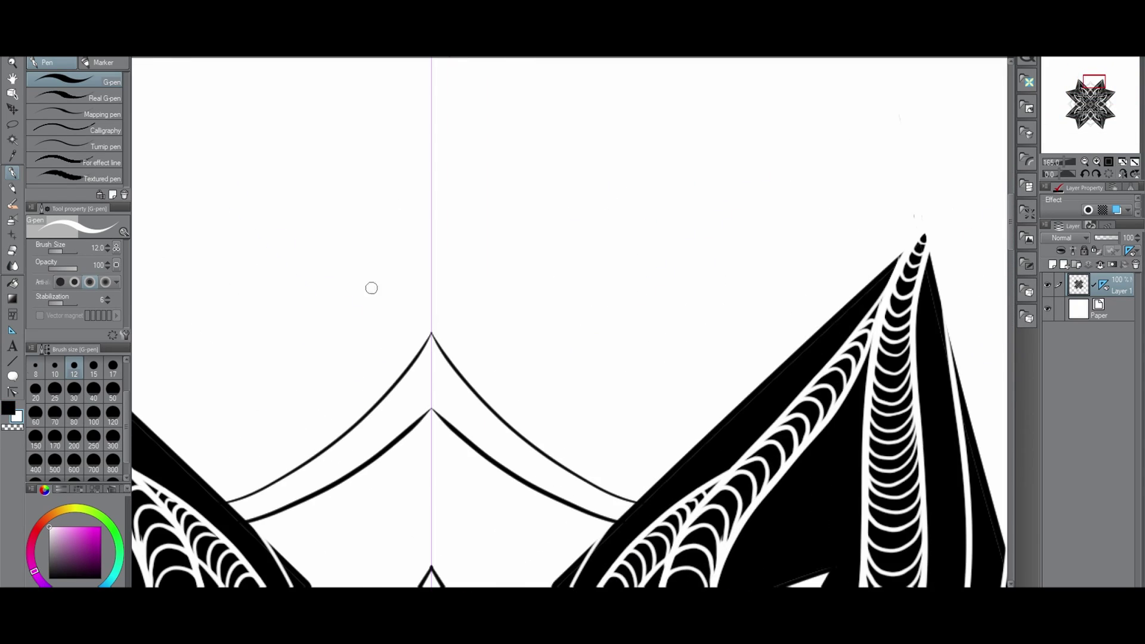
key("x")
scroll(371, 288, "down", 2)
scroll(420, 380, "up", 1)
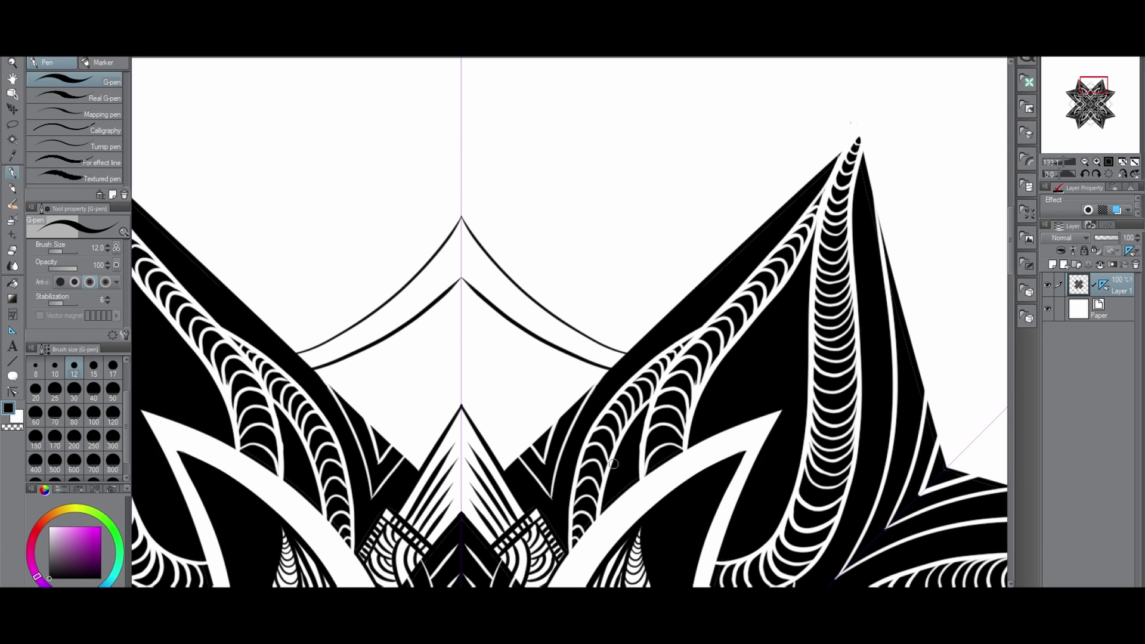
Step: Add further peaked black contour lines beneath the two arches, filling the gap down toward the striped inner tip
scroll(614, 463, "down", 3)
scroll(515, 270, "up", 3)
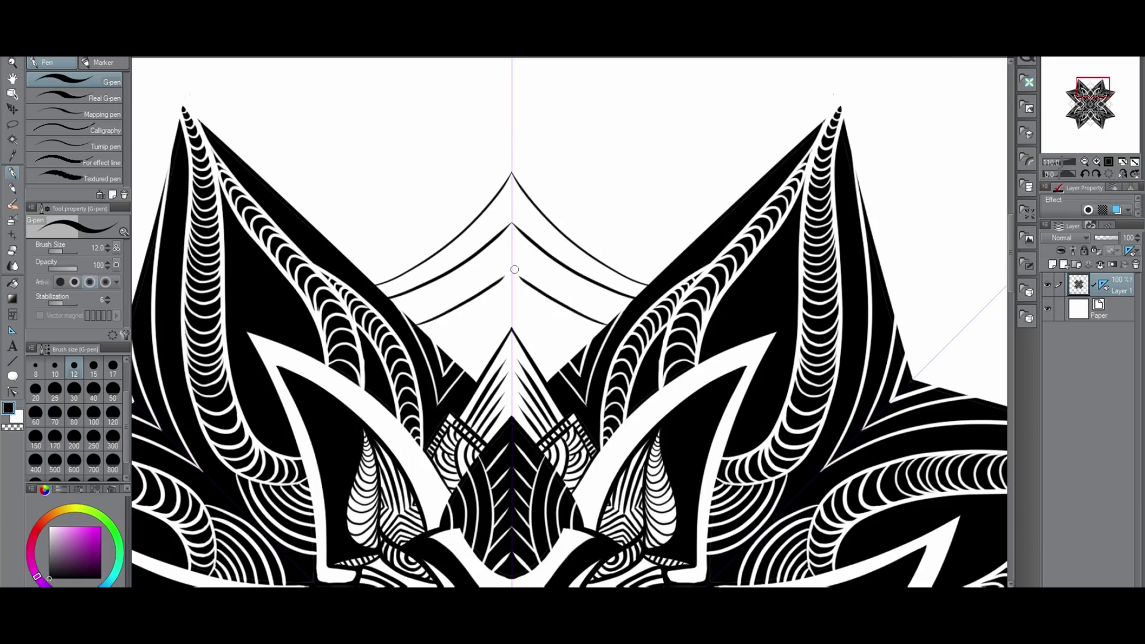
scroll(515, 270, "up", 1)
scroll(418, 350, "down", 2)
scroll(418, 351, "up", 2)
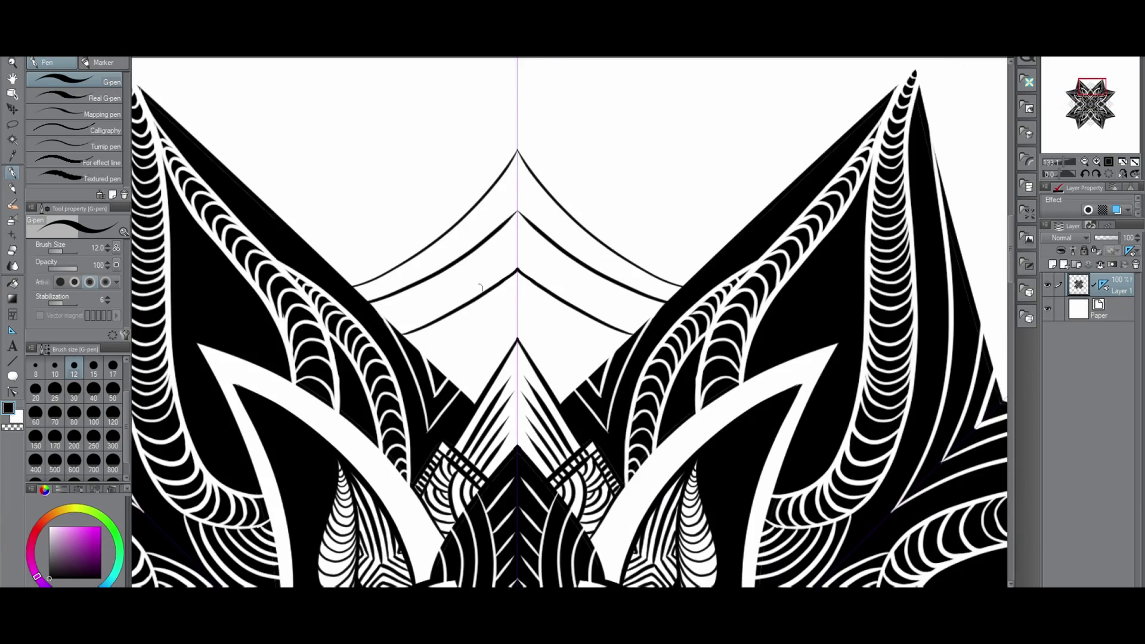
scroll(480, 288, "down", 4)
scroll(443, 296, "up", 3)
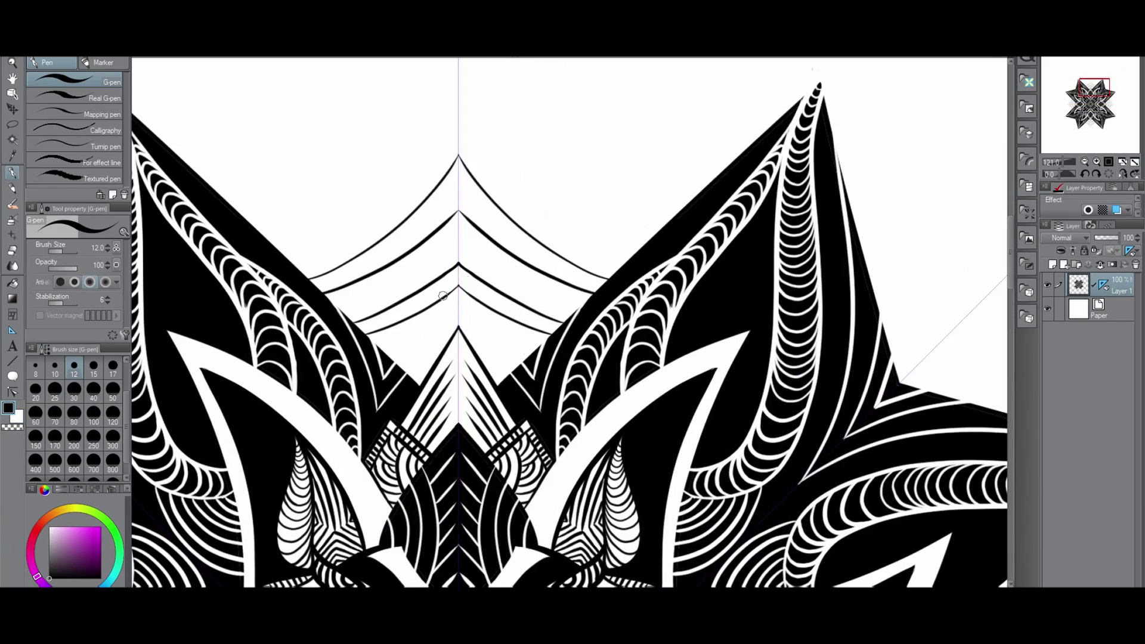
Step: Review the whole mandala and the web-like arches between its star points at different magnifications
scroll(443, 295, "down", 4)
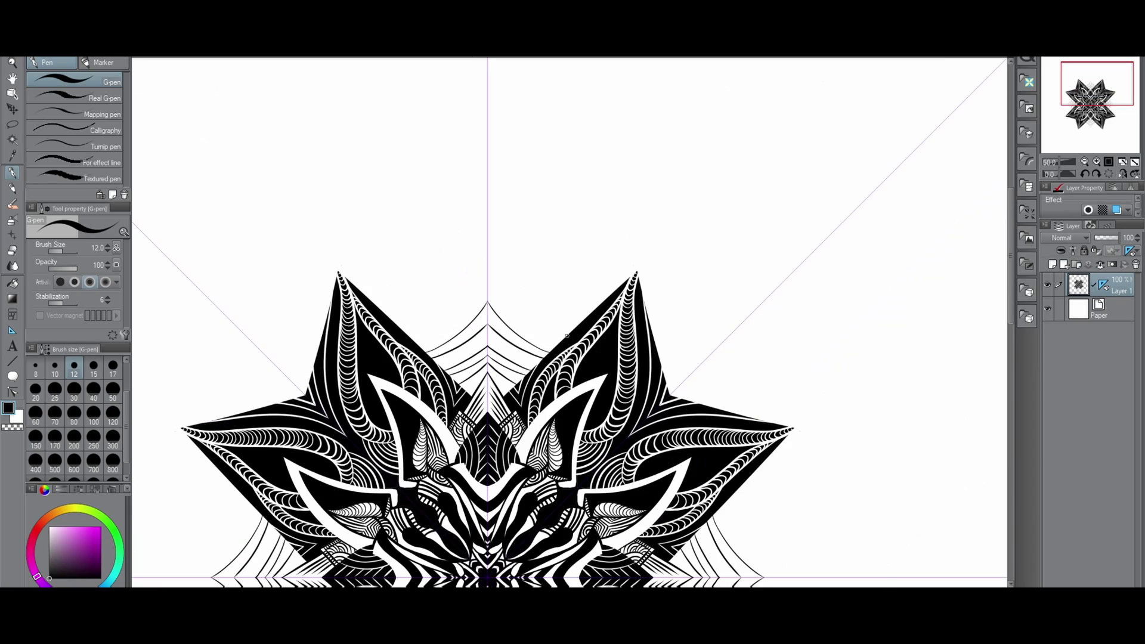
scroll(567, 335, "down", 5)
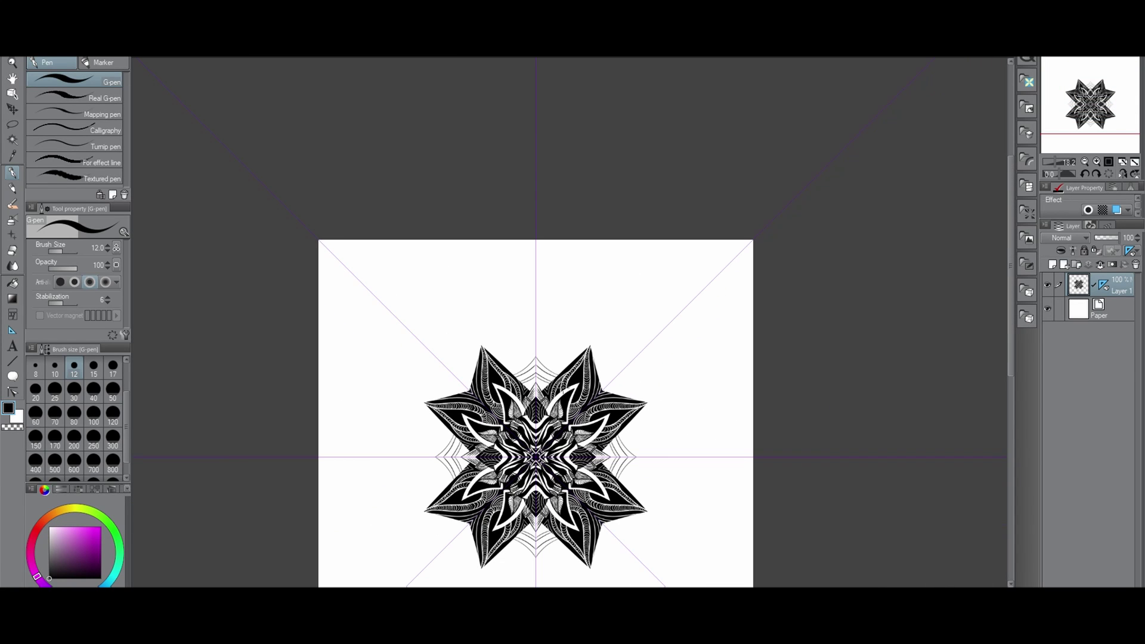
scroll(535, 414, "down", 1)
scroll(562, 391, "up", 5)
scroll(681, 481, "down", 4)
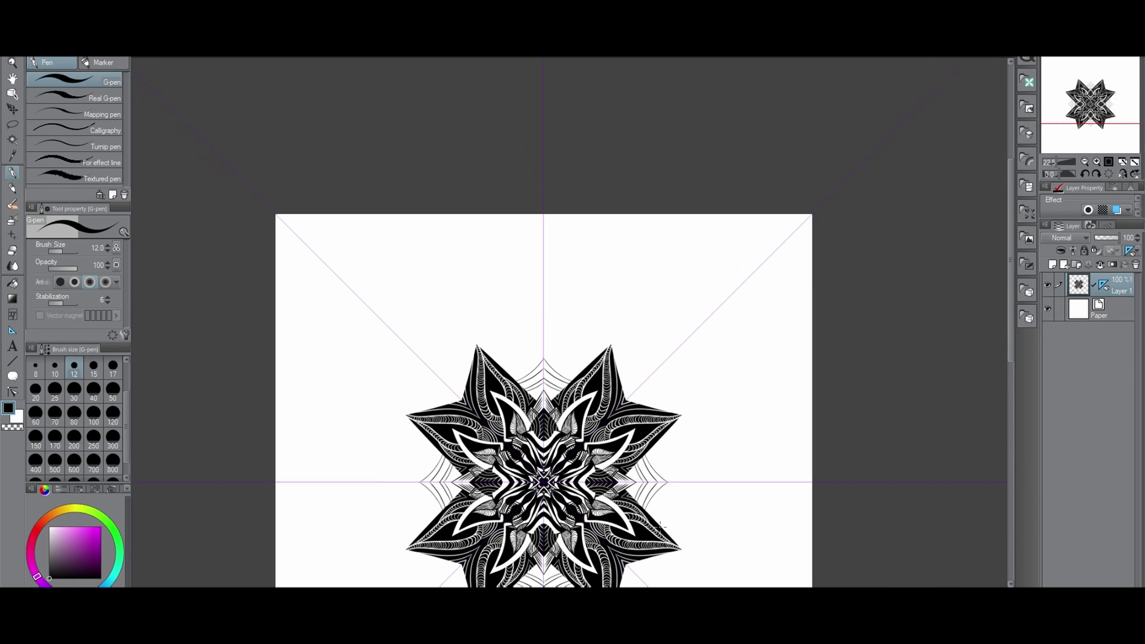
scroll(738, 478, "up", 2)
scroll(657, 478, "up", 4)
scroll(688, 416, "down", 4)
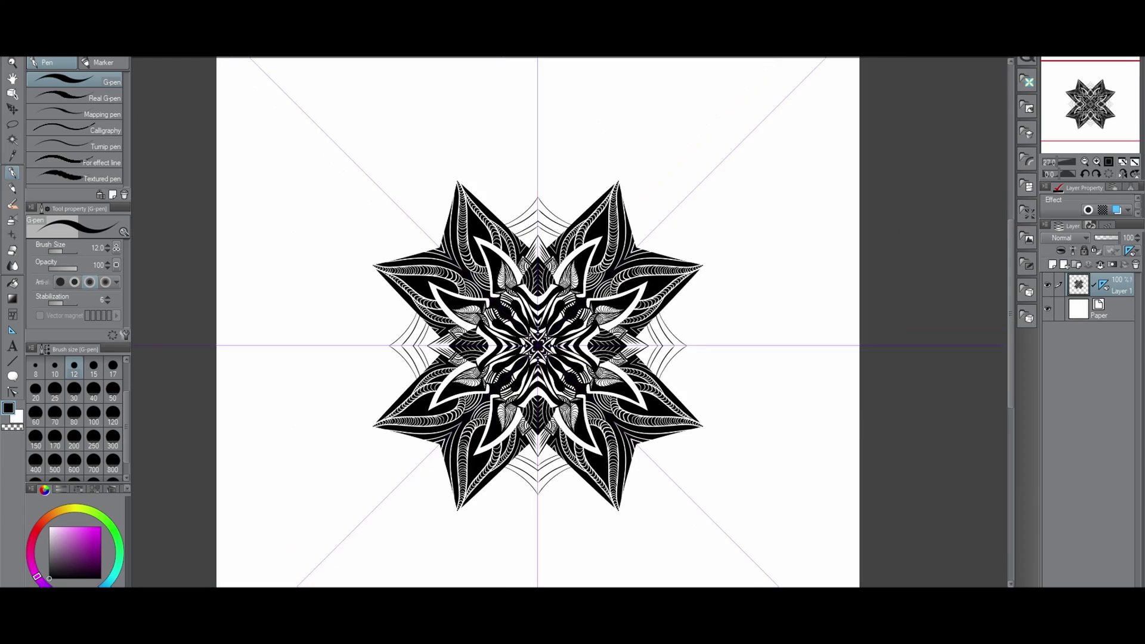
scroll(698, 477, "up", 4)
left_click_drag(1011, 329, 1012, 311)
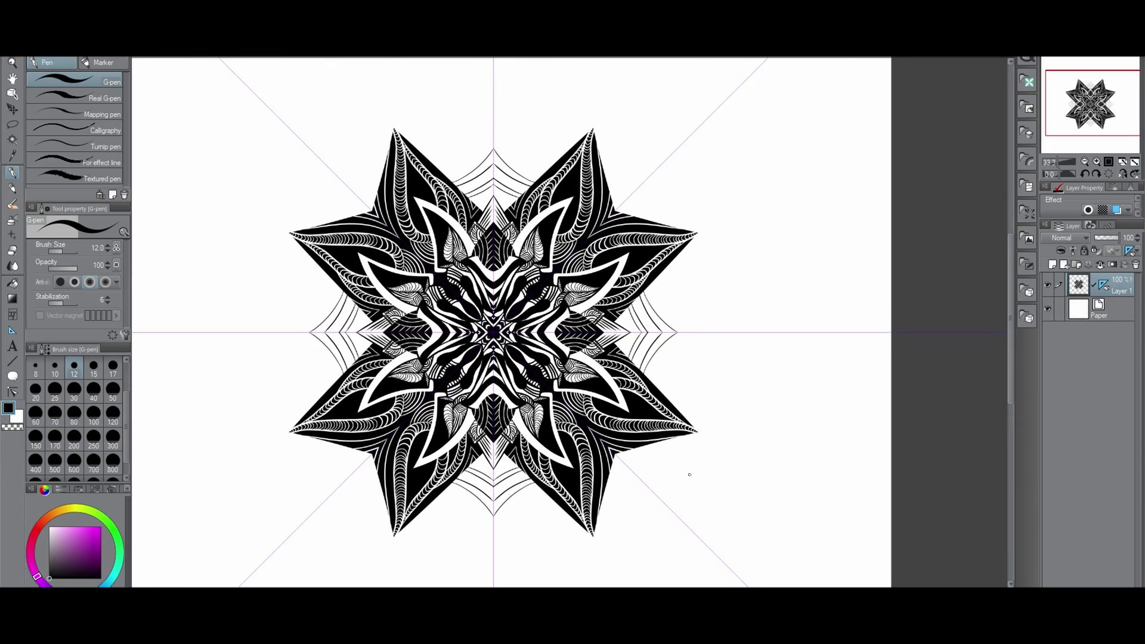
scroll(690, 474, "down", 1)
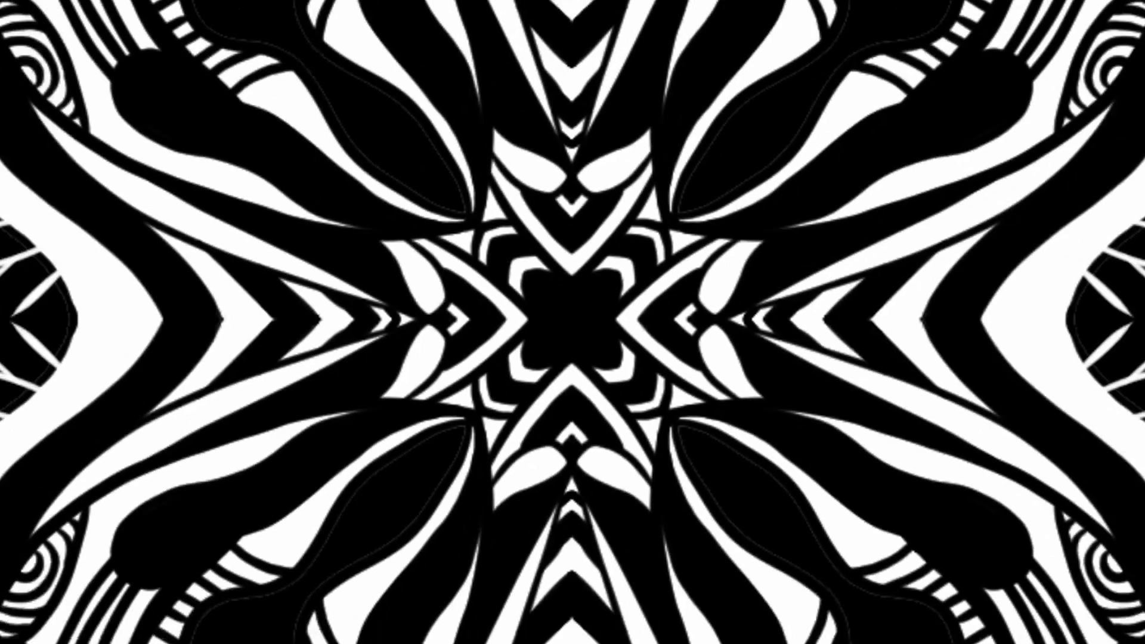